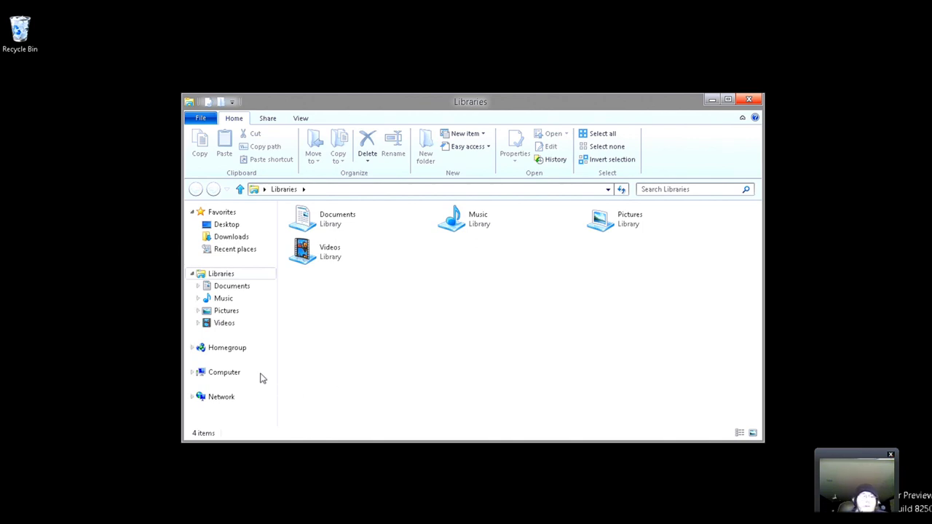
- Navigate to Program Files on Local Disk (C:) and bring up the View options
left_click(229, 375)
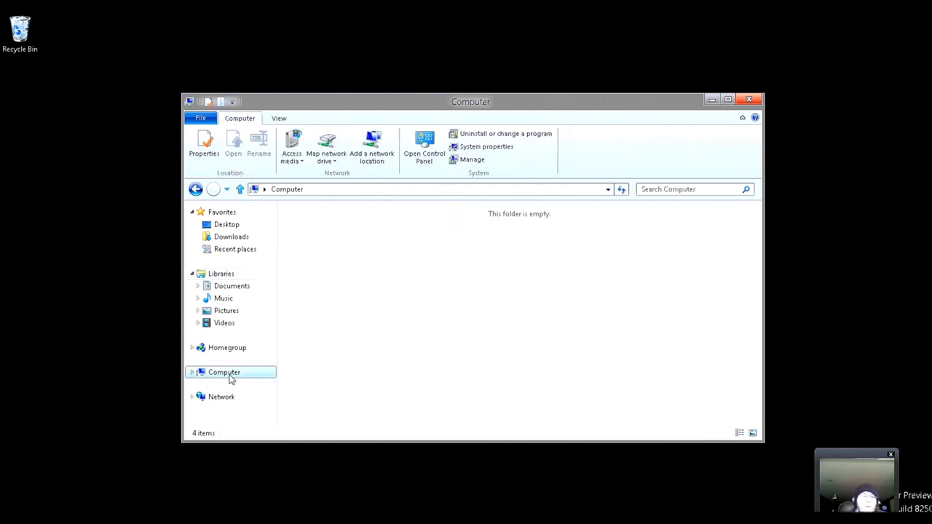
mouse_move(375, 236)
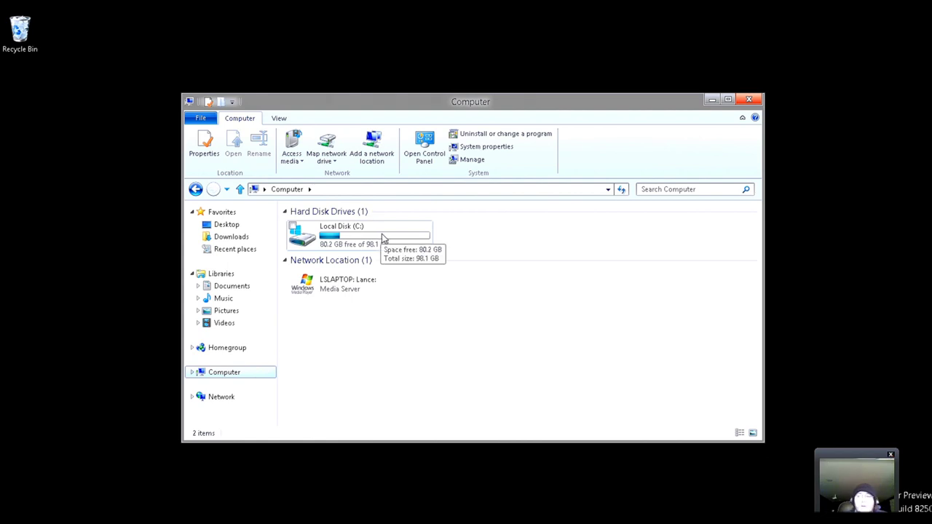
double_click(382, 239)
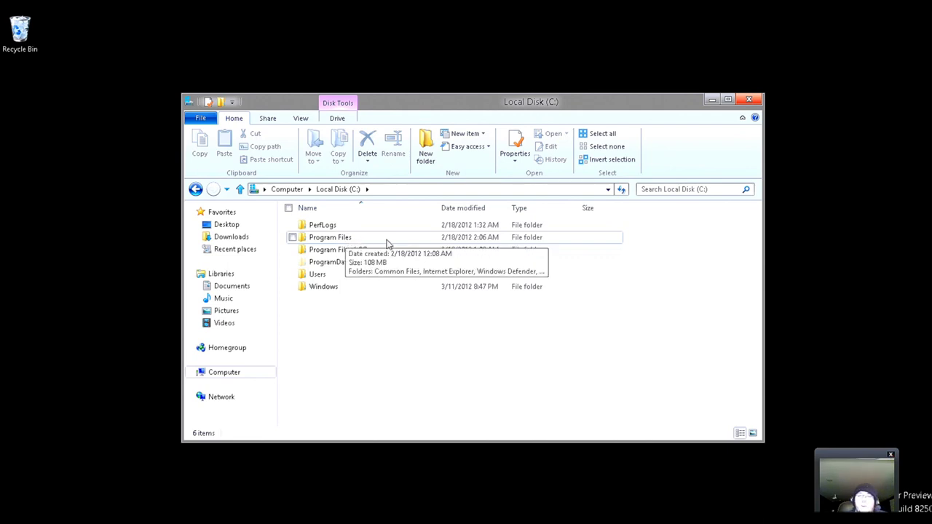
double_click(358, 238)
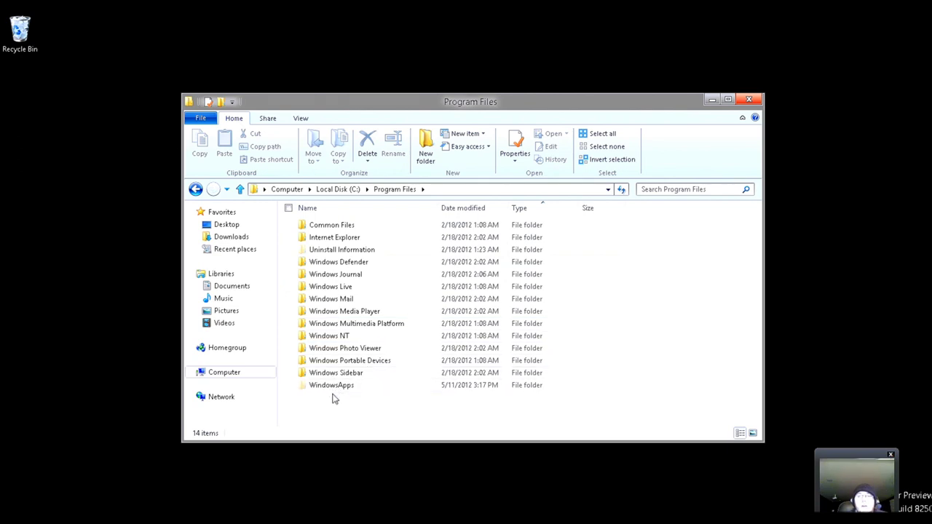
left_click(307, 118)
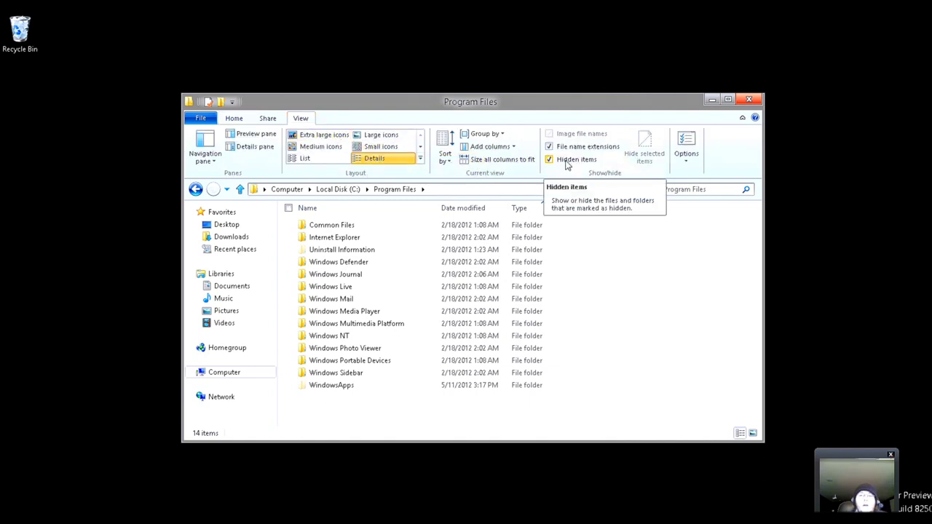
left_click(567, 162)
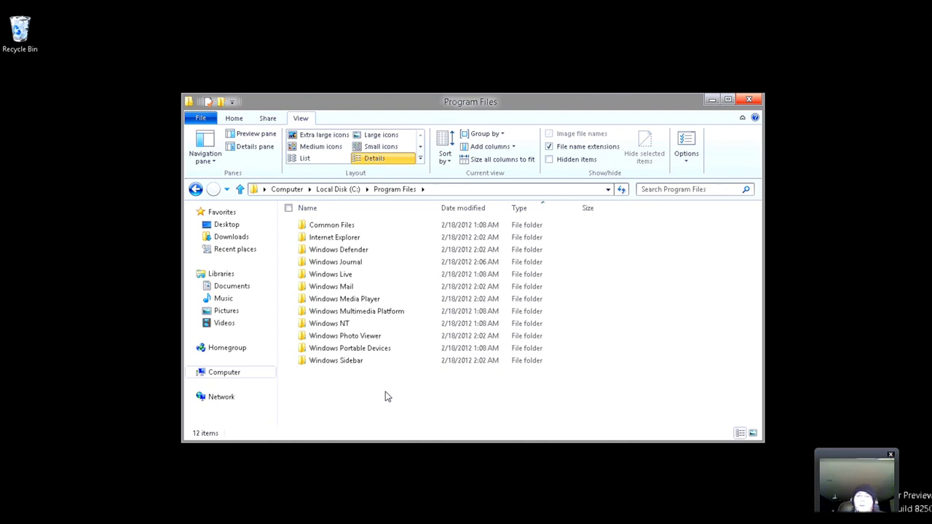
left_click(587, 159)
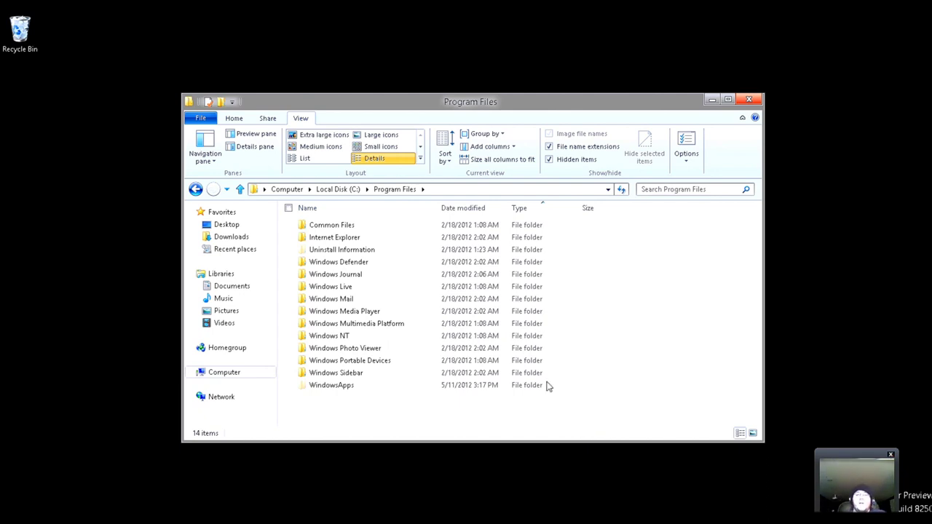
left_click(346, 391)
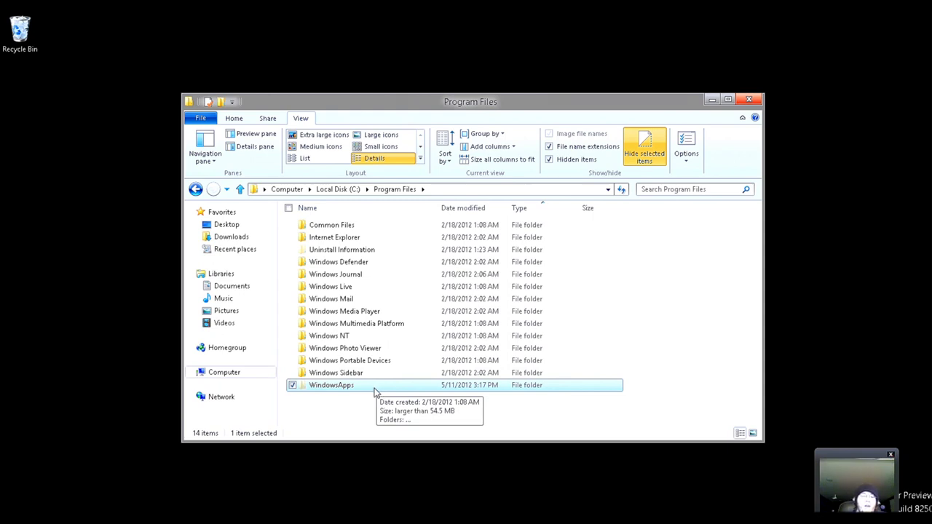
right_click(335, 391)
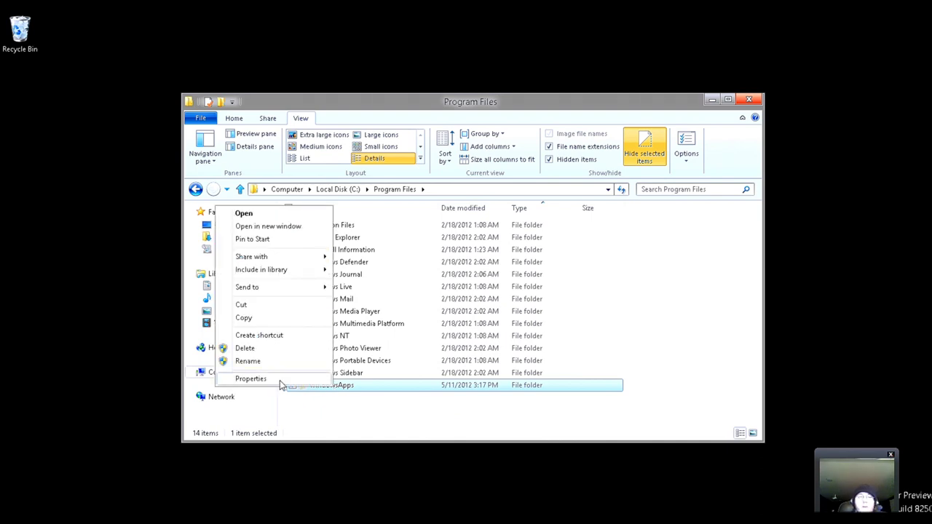
- Open WindowsApps' advanced security settings and begin changing its owner
left_click(251, 378)
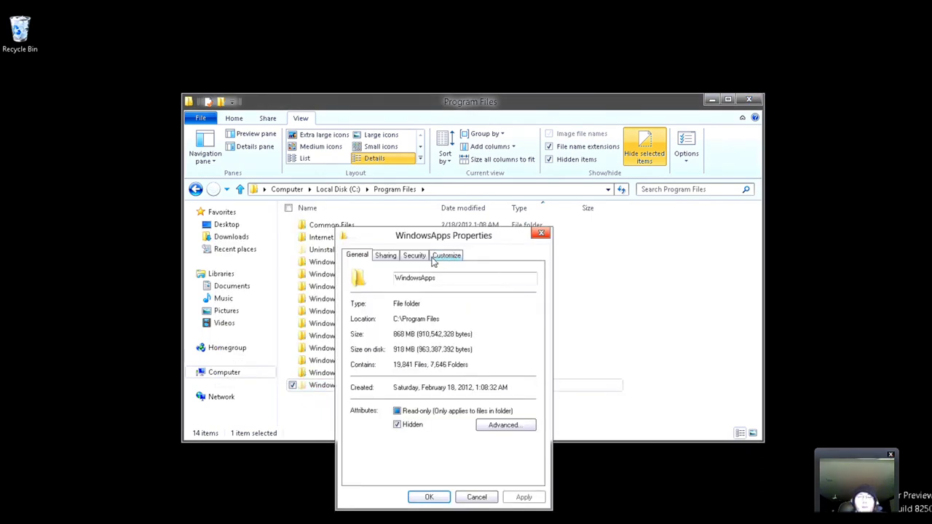
left_click(413, 256)
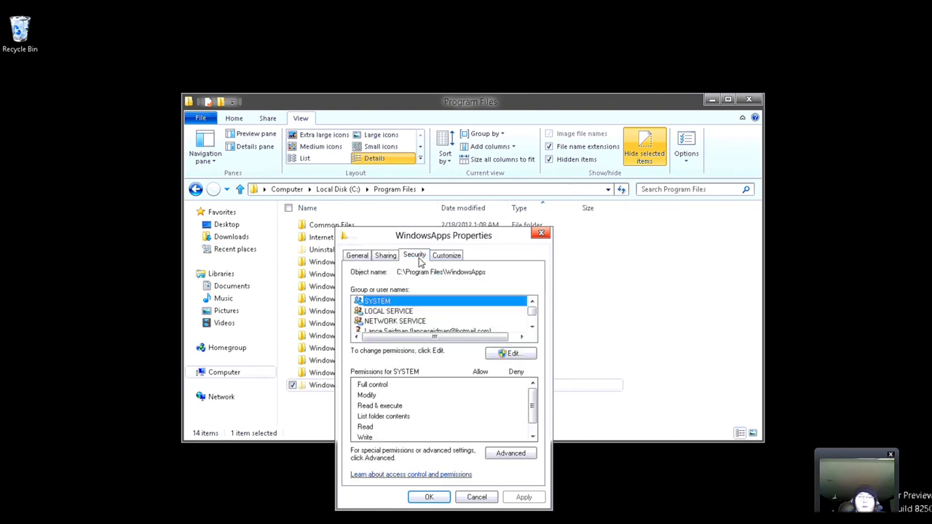
left_click(510, 454)
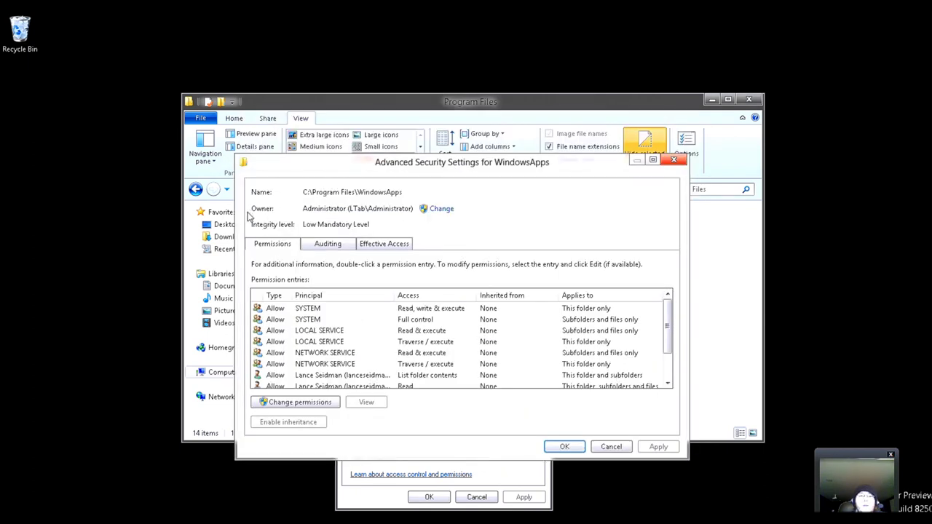
left_click(443, 209)
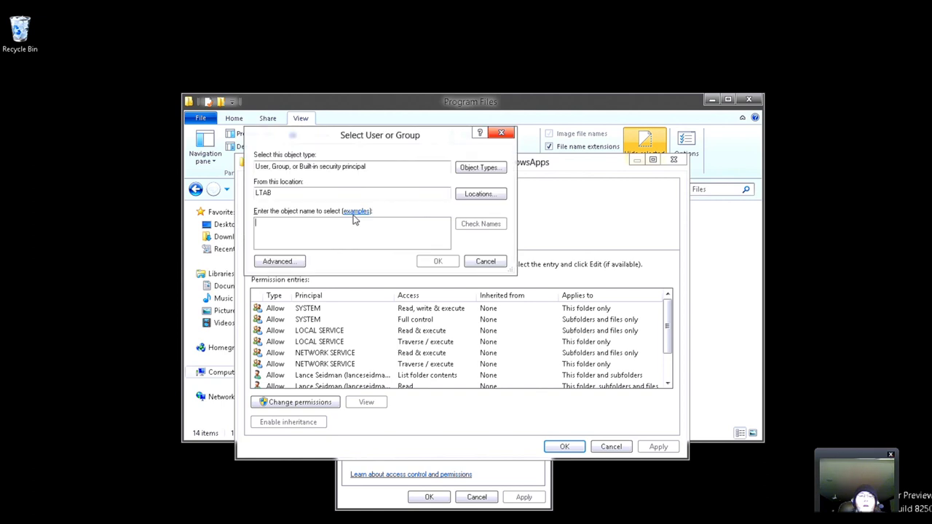
- Search all users and groups and select the user's own account as owner
left_click(283, 262)
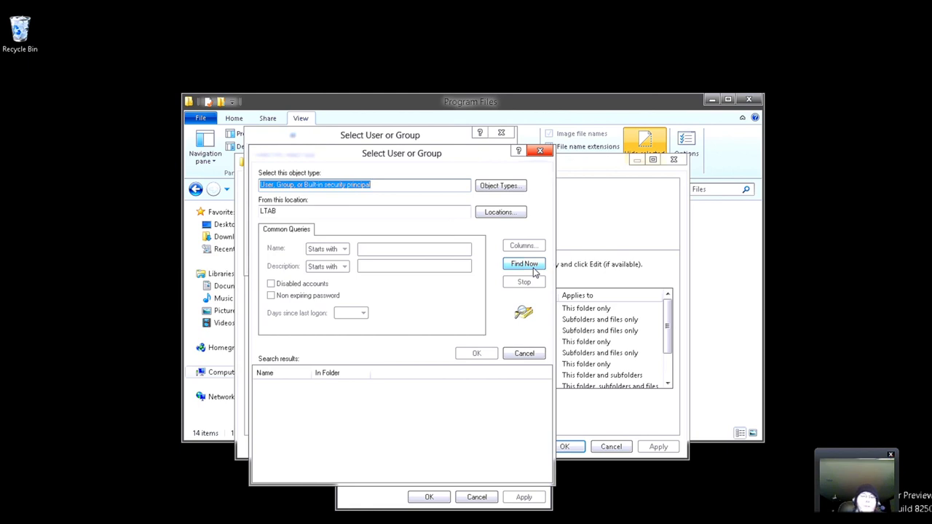
left_click(535, 271)
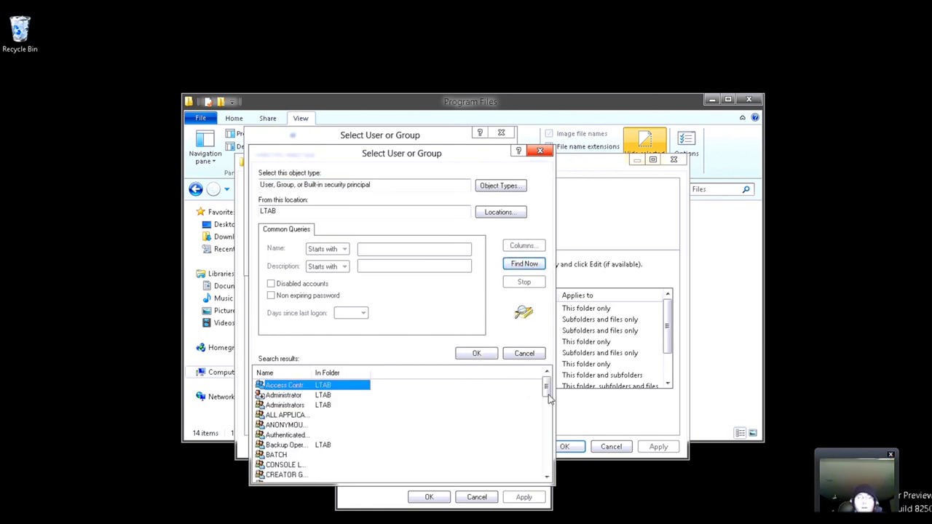
left_click_drag(548, 393, 495, 430)
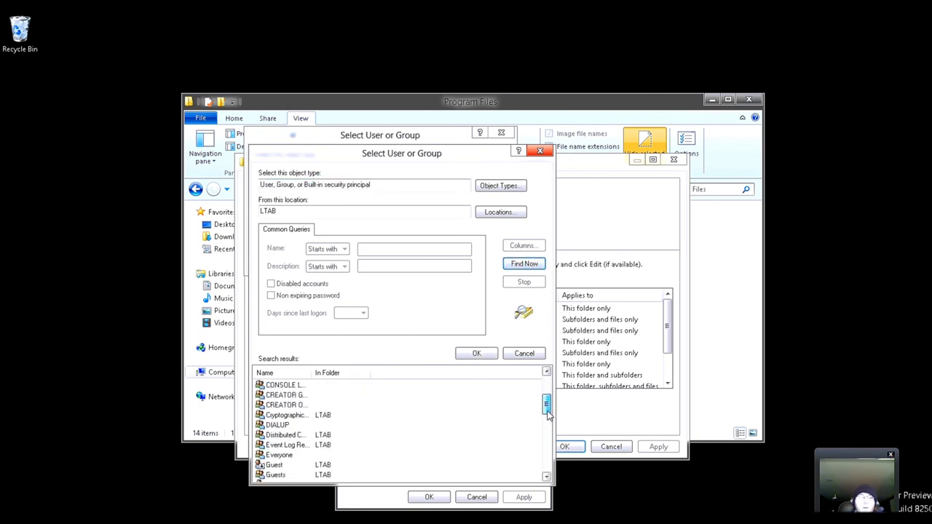
left_click(275, 445)
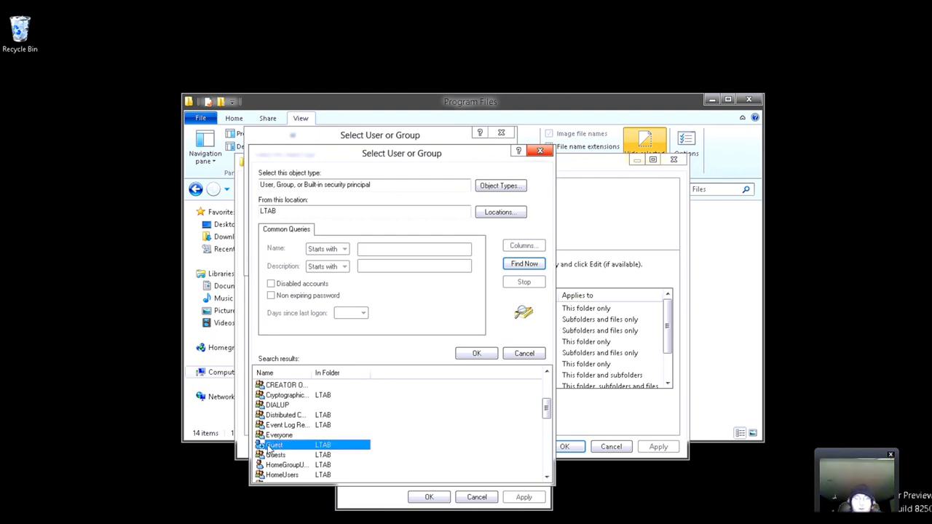
key("l")
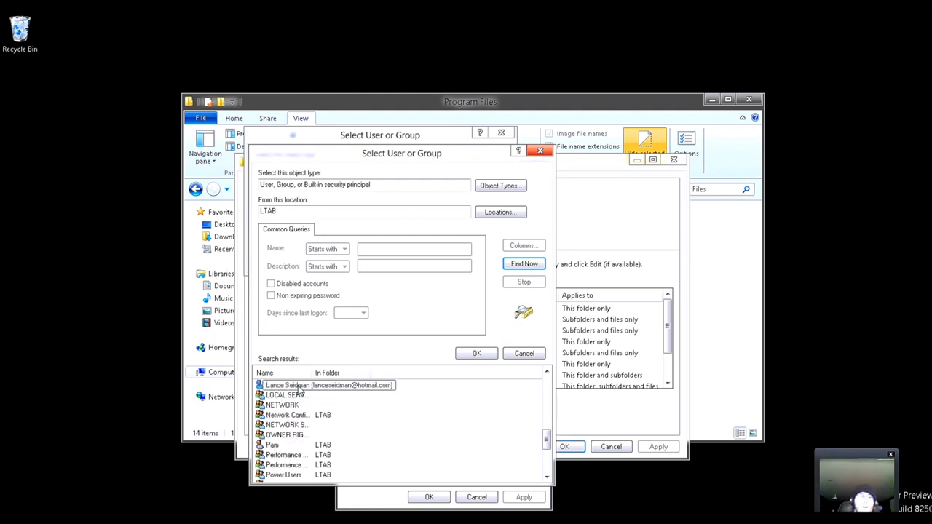
double_click(299, 392)
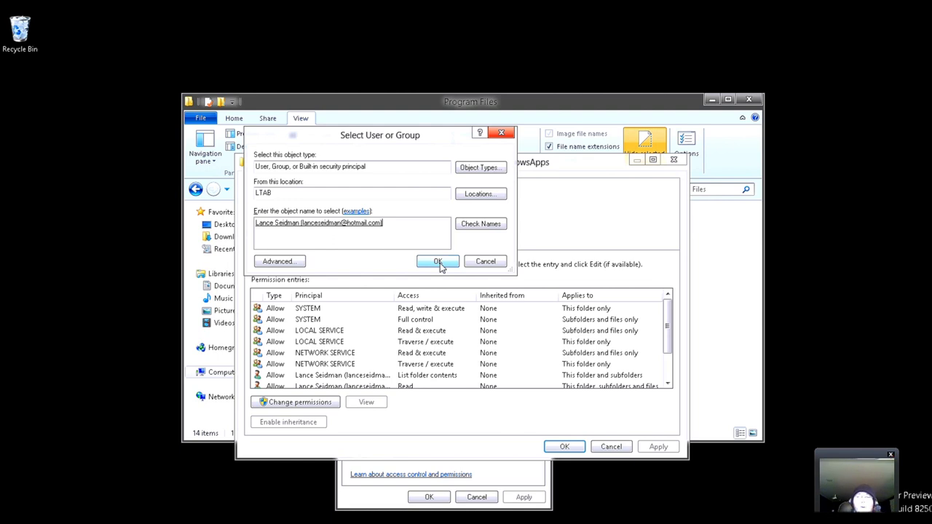
left_click(439, 263)
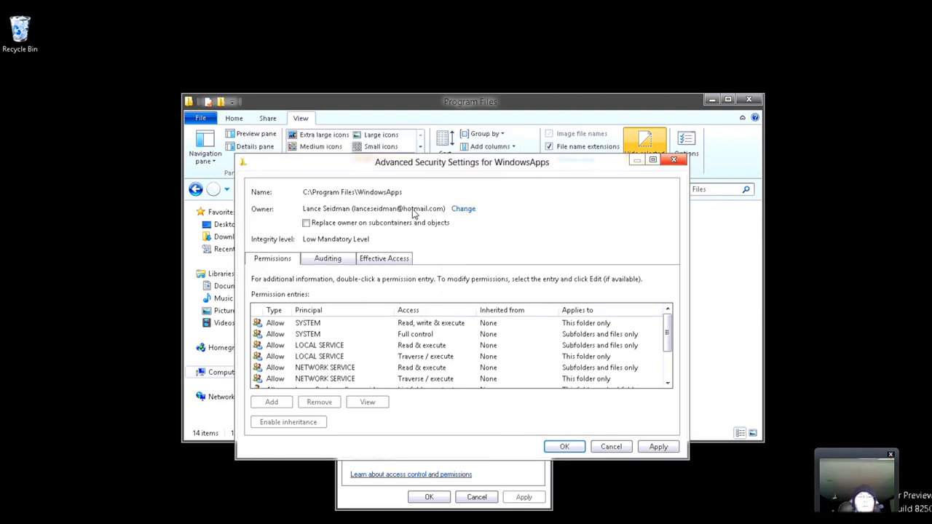
- Apply the new owner to WindowsApps and all its subcontainers, dismissing the security notice
left_click_drag(369, 213, 433, 211)
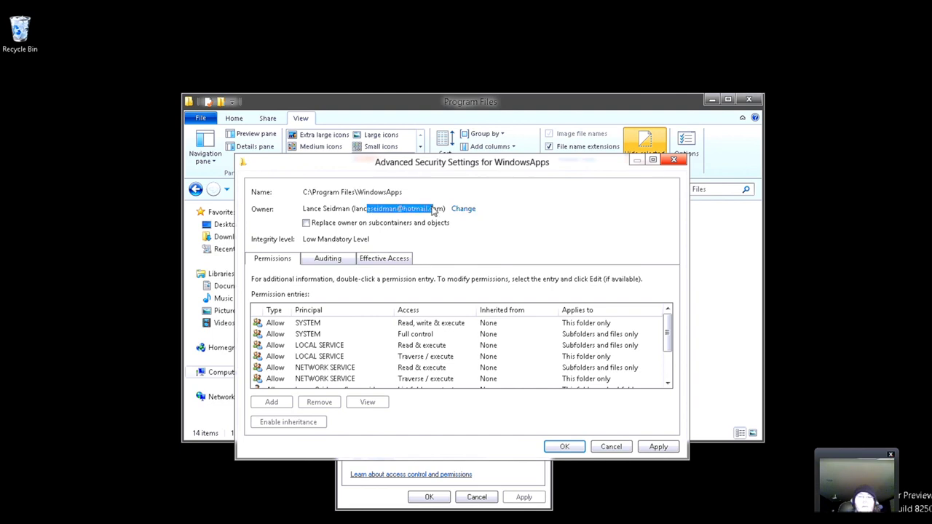
left_click(434, 210)
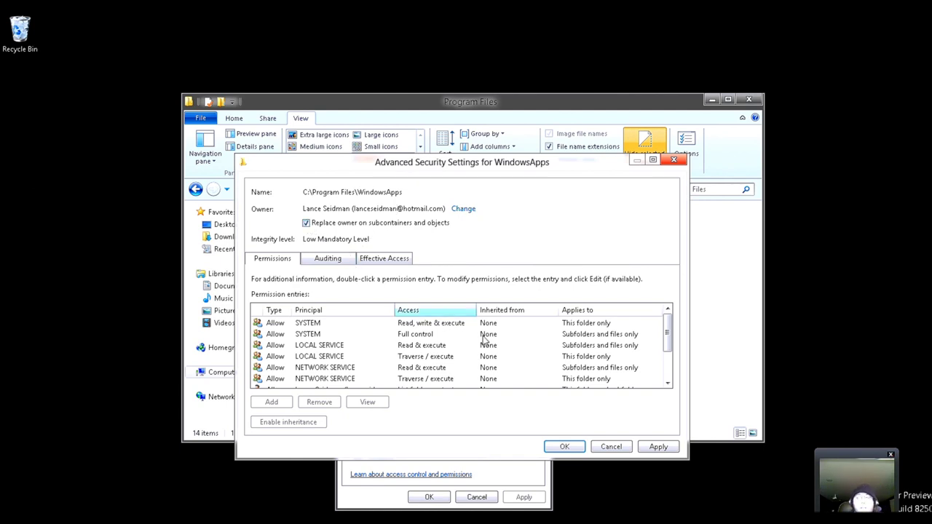
left_click(658, 449)
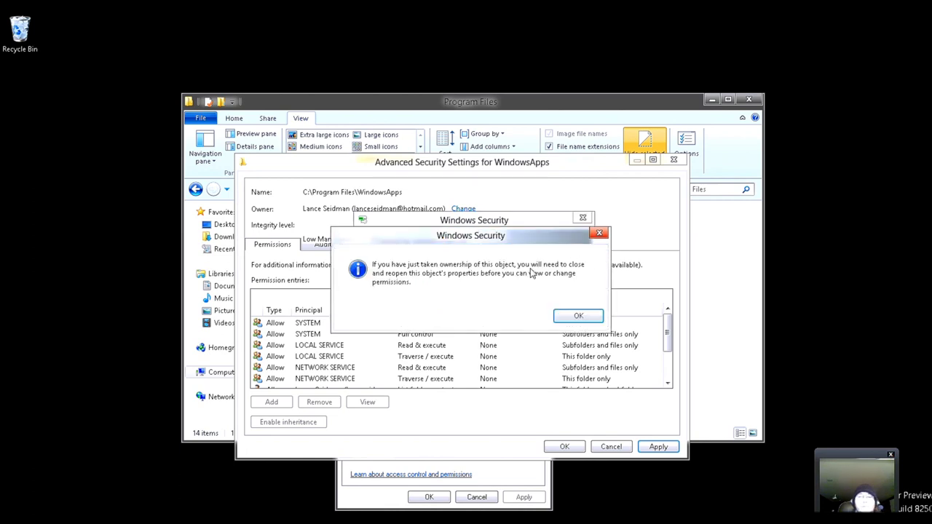
left_click(579, 321)
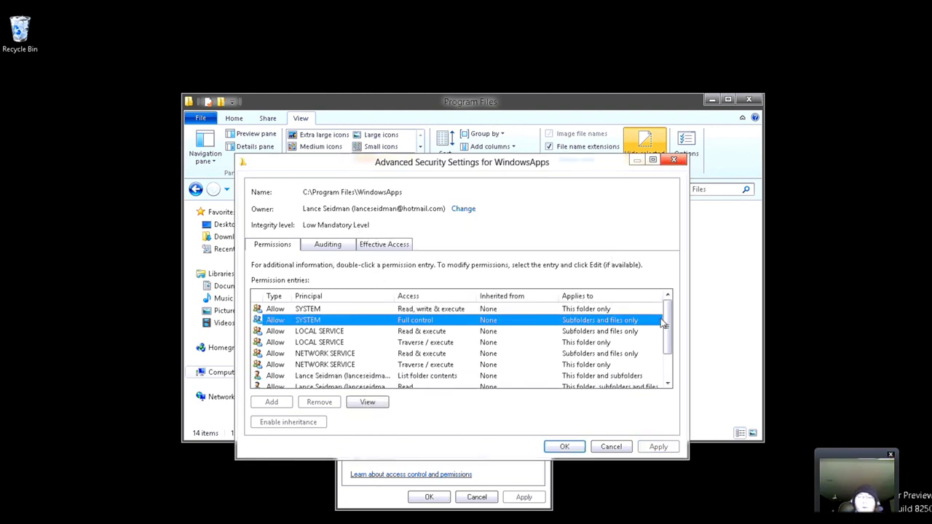
left_click(370, 376)
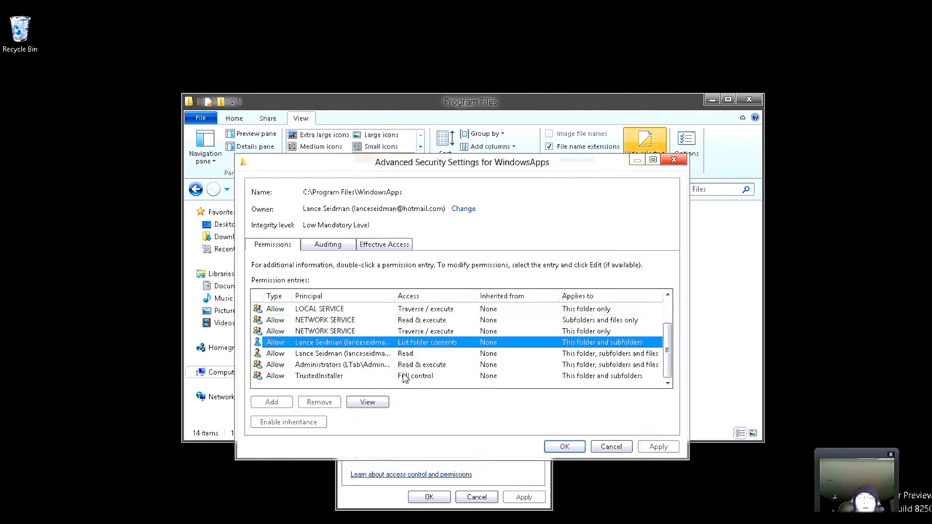
scroll(399, 373, "down", 1)
left_click(385, 354)
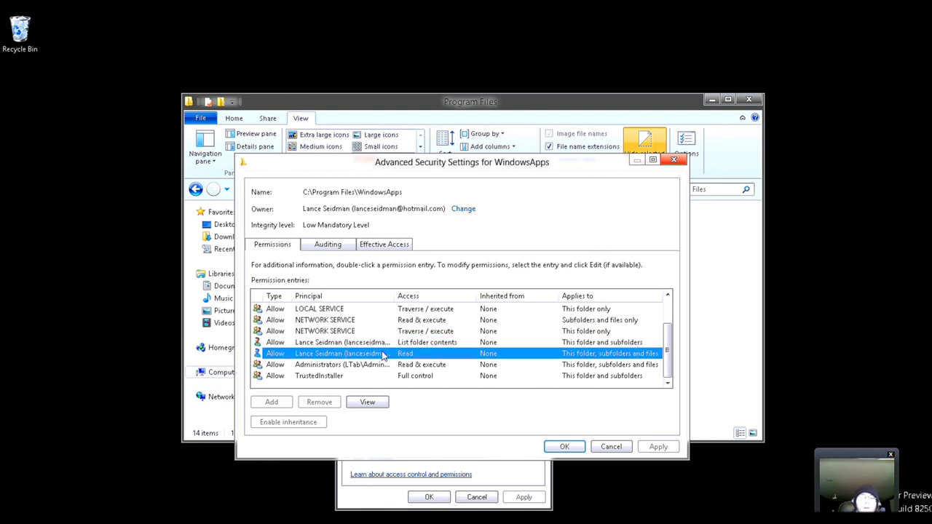
left_click(368, 405)
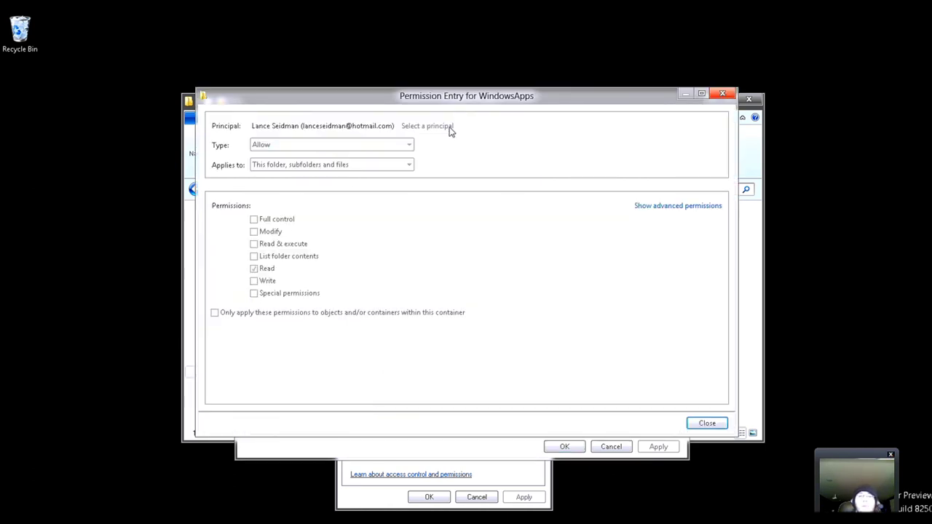
left_click(644, 206)
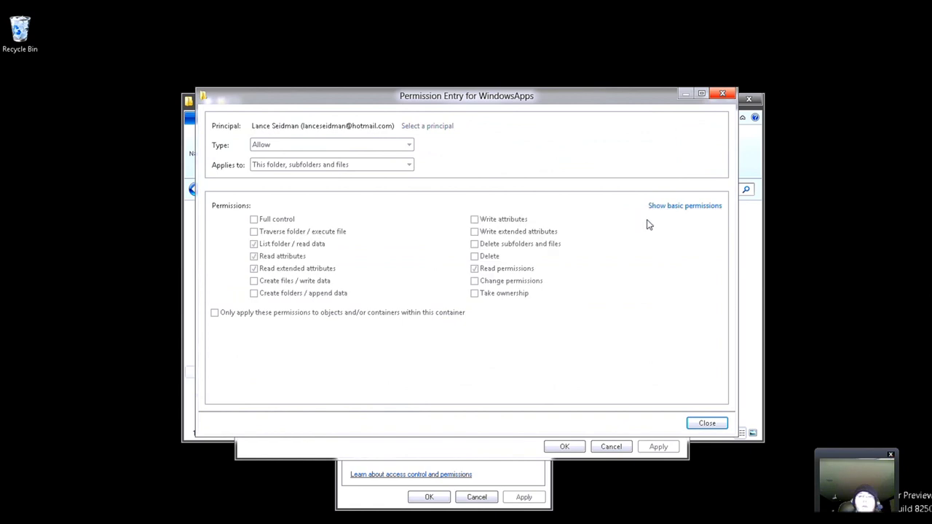
left_click(707, 423)
left_click(415, 342)
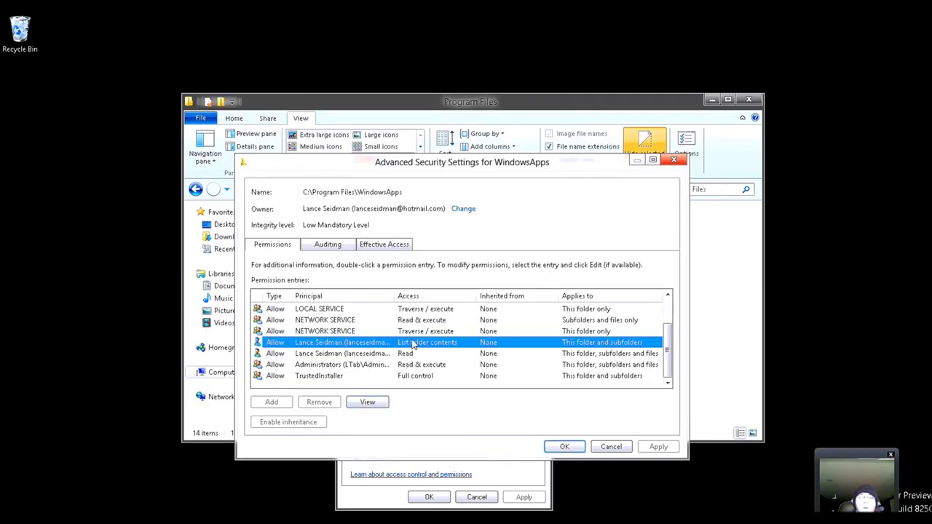
left_click(383, 402)
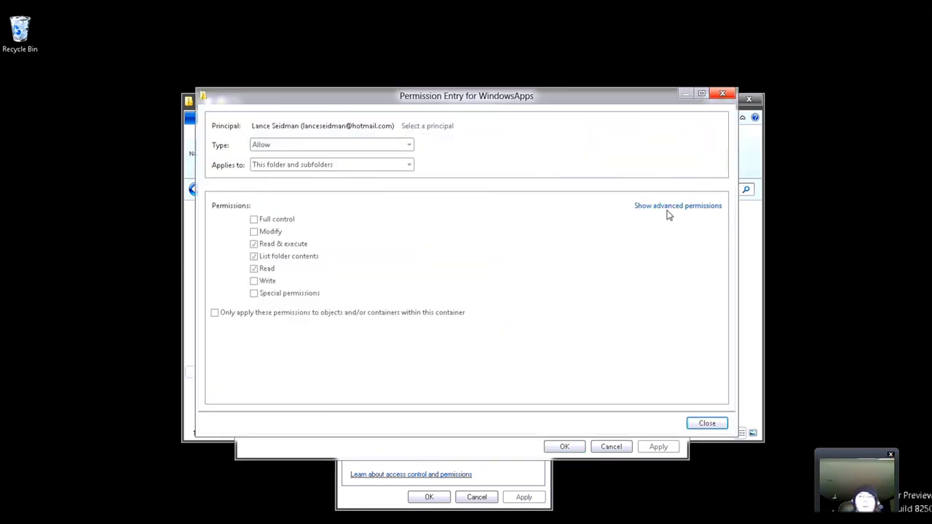
left_click(669, 211)
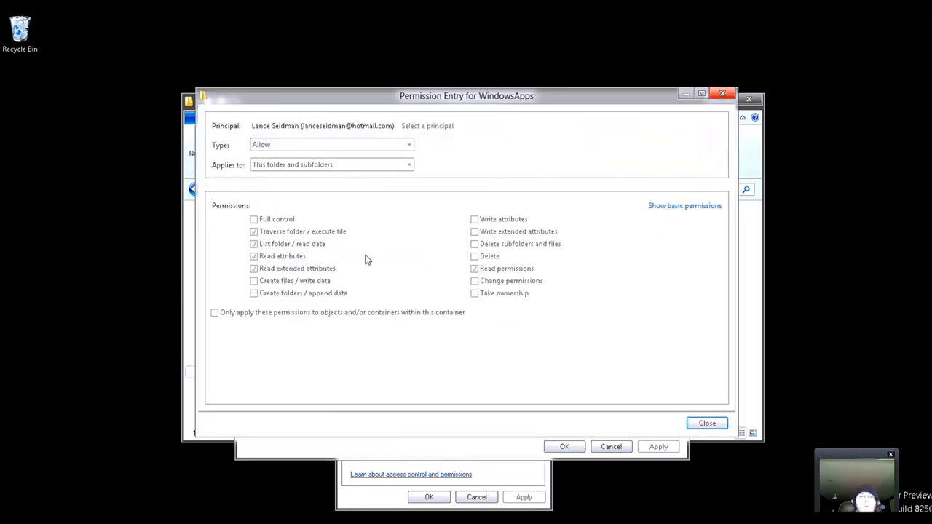
left_click(708, 423)
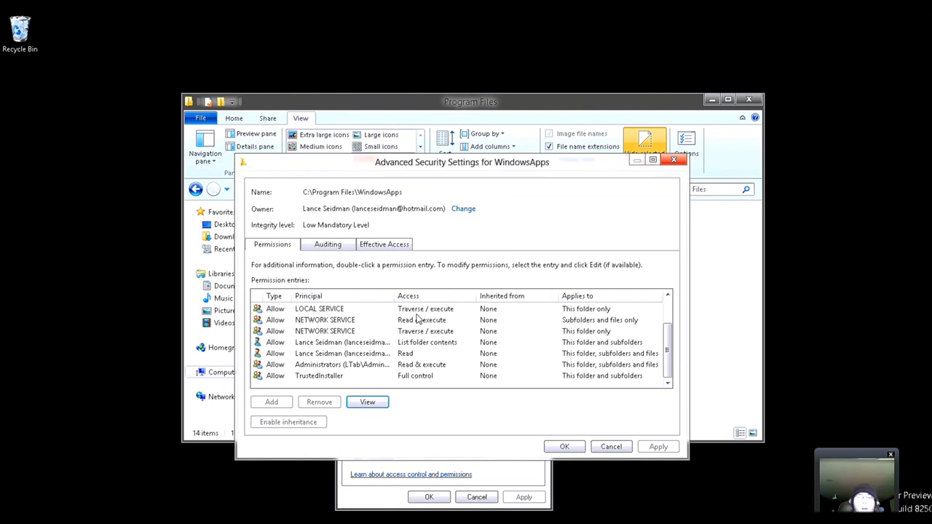
left_click(373, 248)
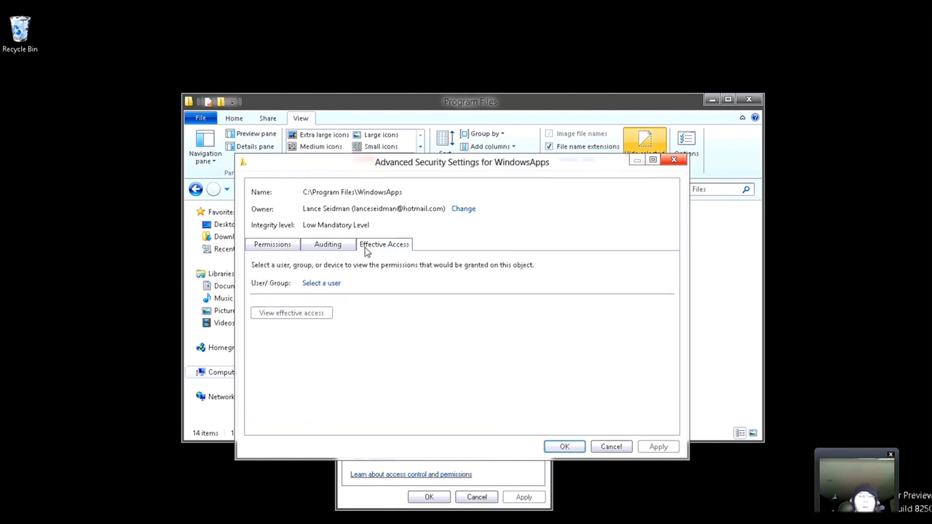
- Choose the owner account on the Effective Access tab via a Find Now search
left_click(320, 283)
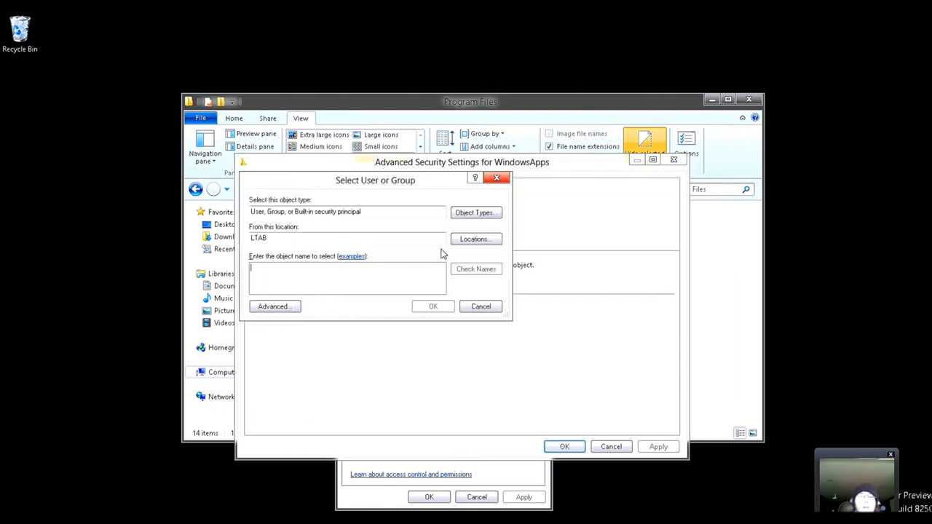
left_click(260, 310)
left_click(518, 290)
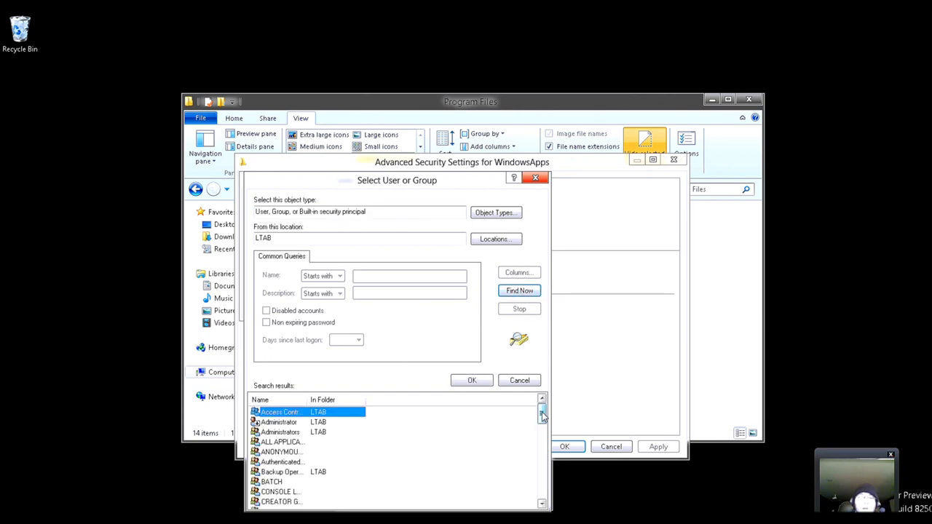
left_click_drag(541, 411, 539, 509)
left_click(340, 472)
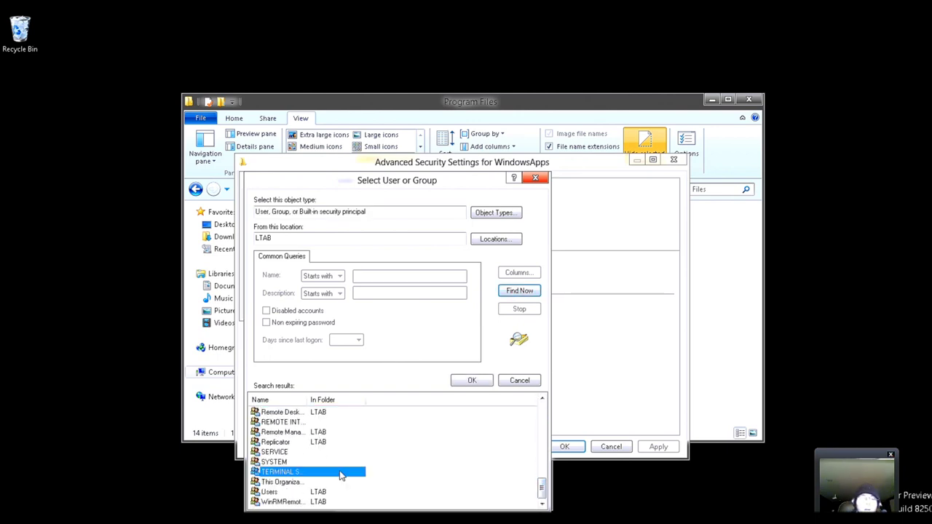
key("l")
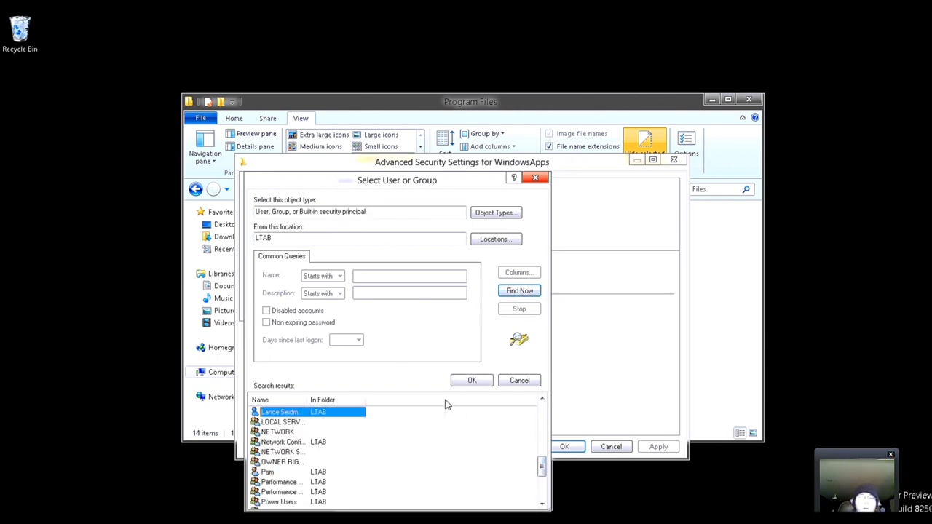
left_click(470, 384)
left_click(441, 310)
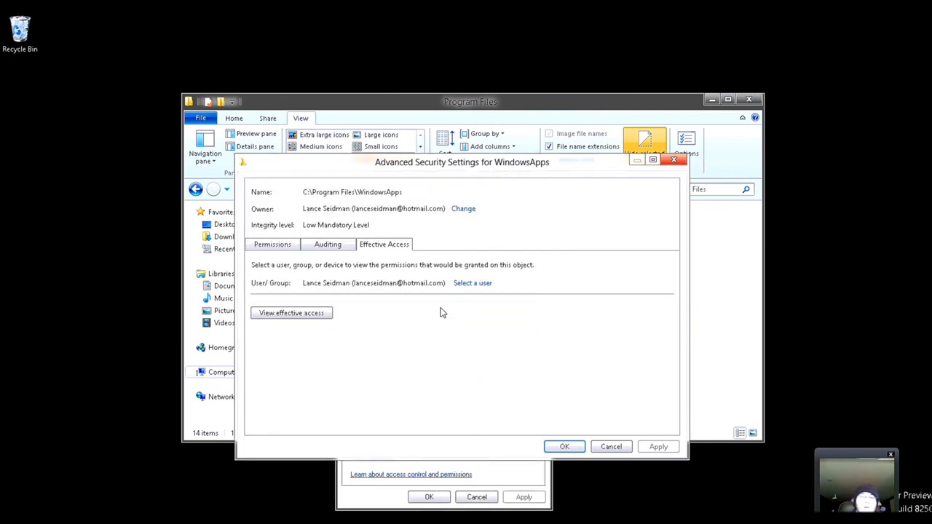
- View the account's effective permissions on WindowsApps, then close advanced security settings
left_click(305, 319)
left_click(399, 348)
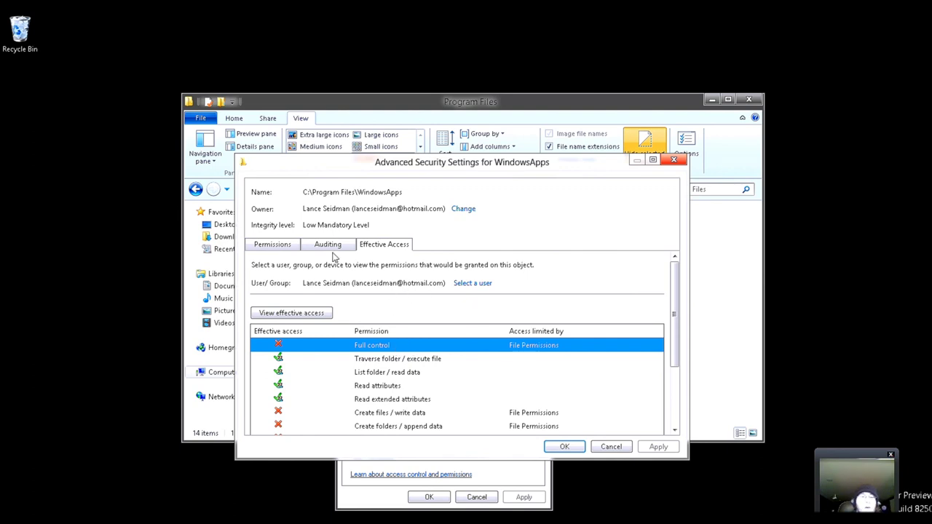
left_click(611, 446)
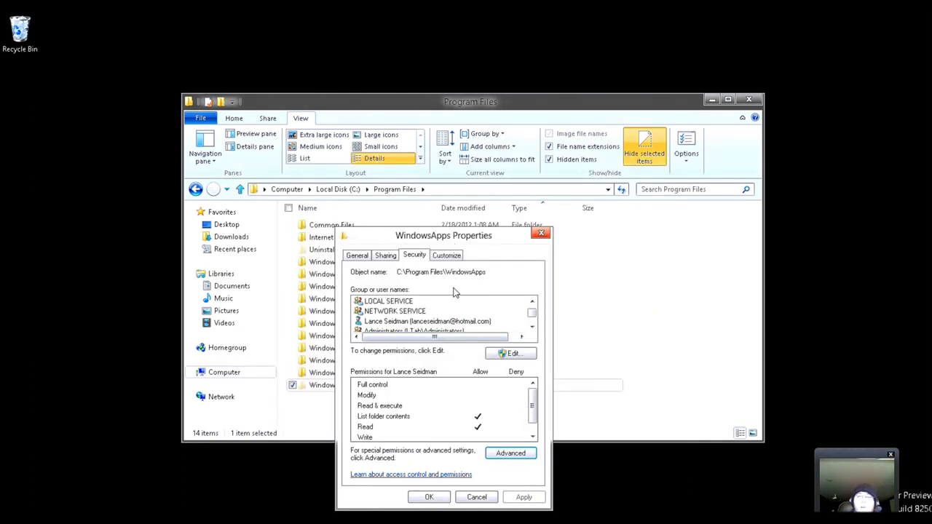
- Grant the owner account Allow Full control on WindowsApps and apply it
left_click(406, 322)
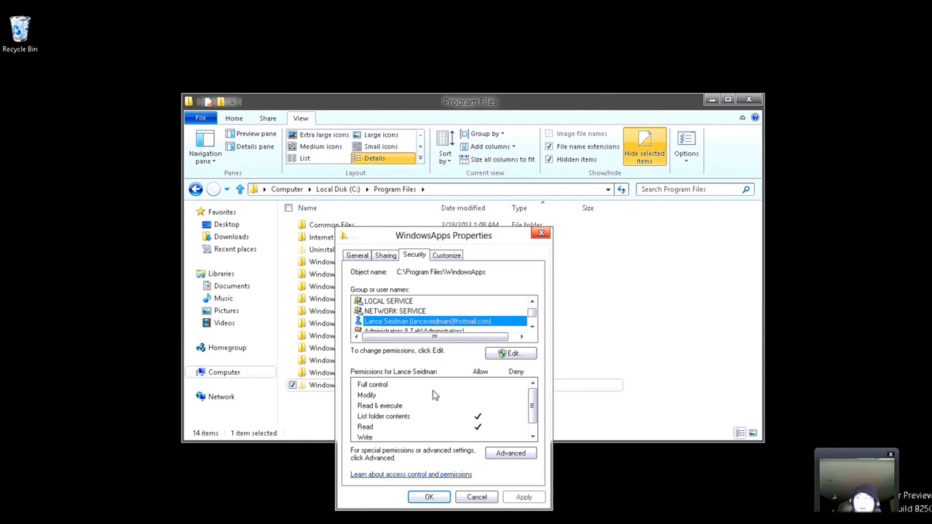
left_click(512, 355)
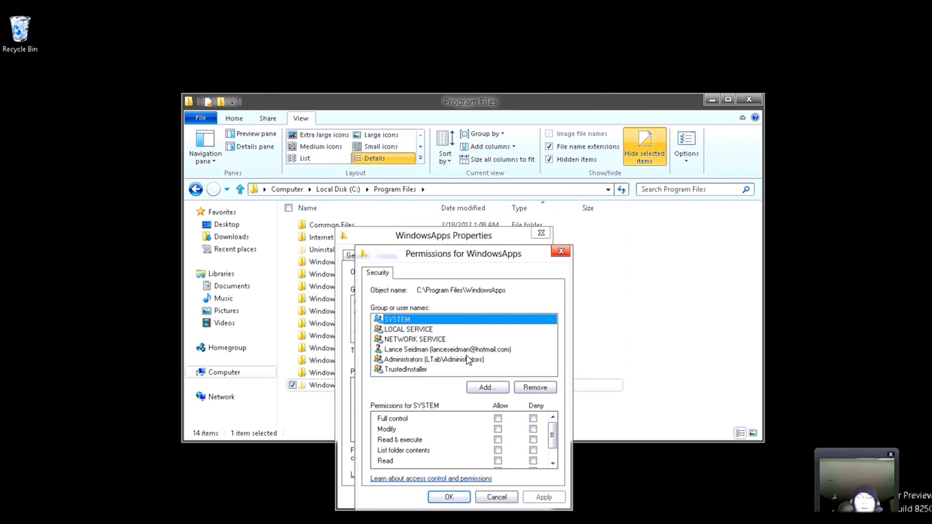
left_click(424, 351)
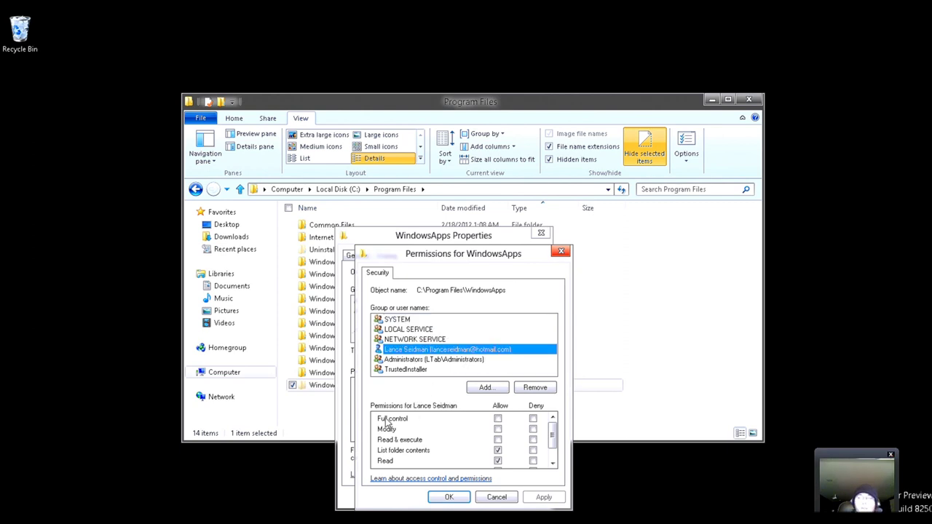
left_click(498, 419)
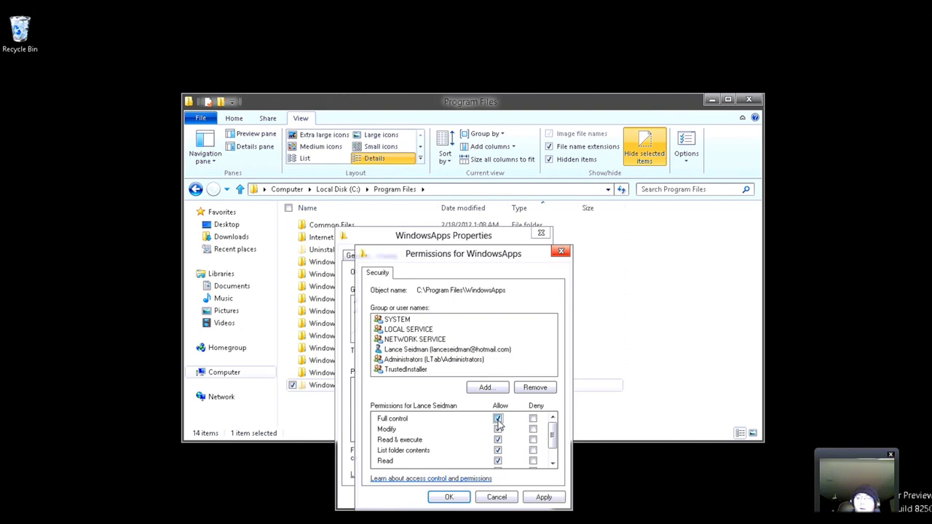
left_click(549, 498)
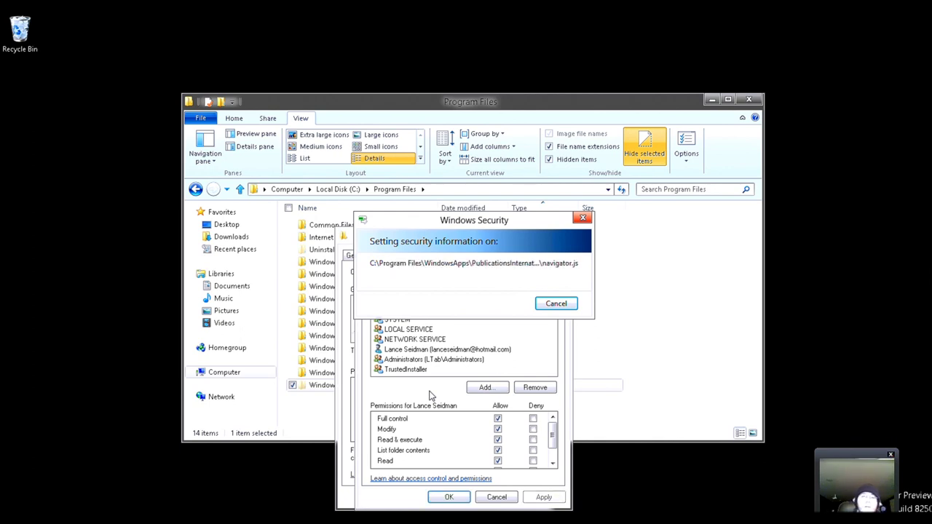
left_click(448, 498)
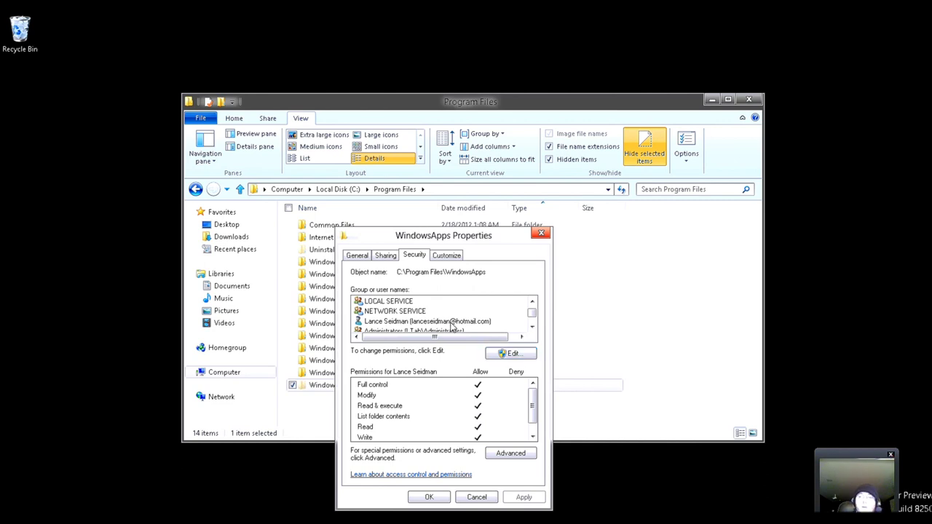
left_click(452, 322)
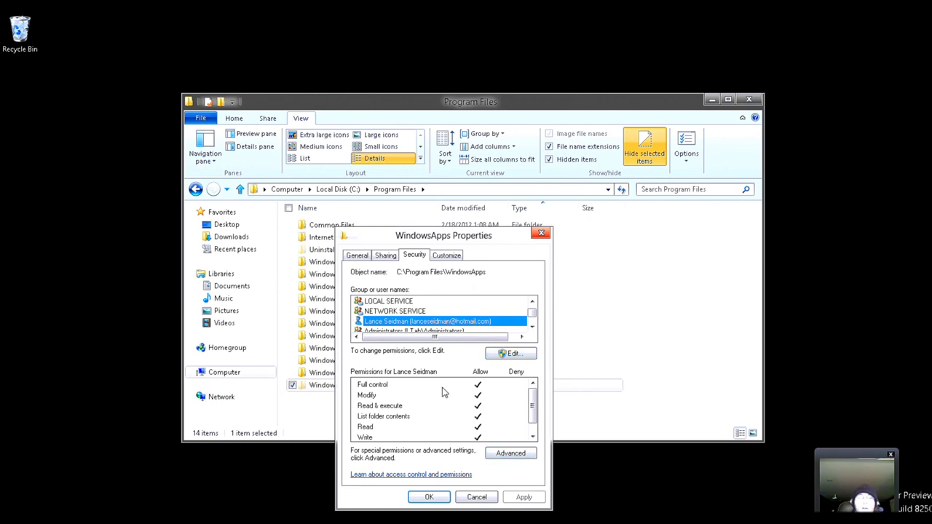
left_click(510, 454)
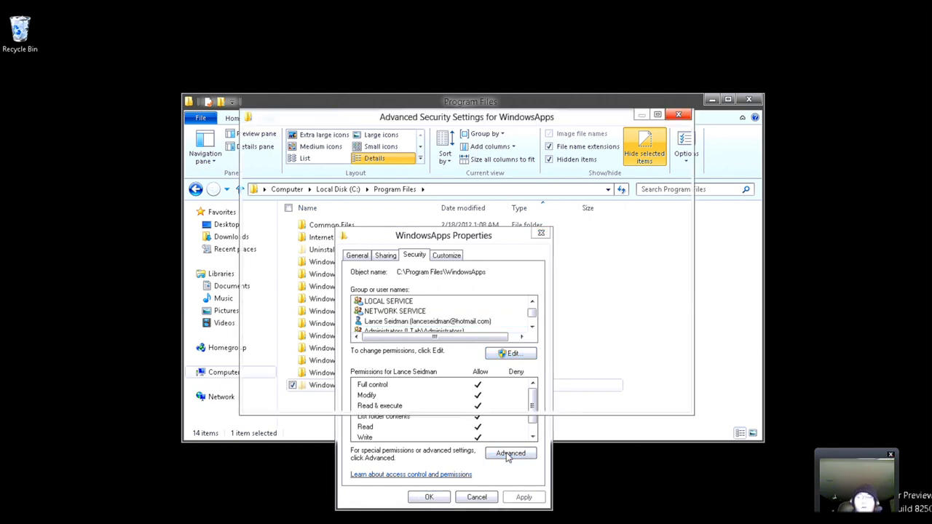
left_click(379, 331)
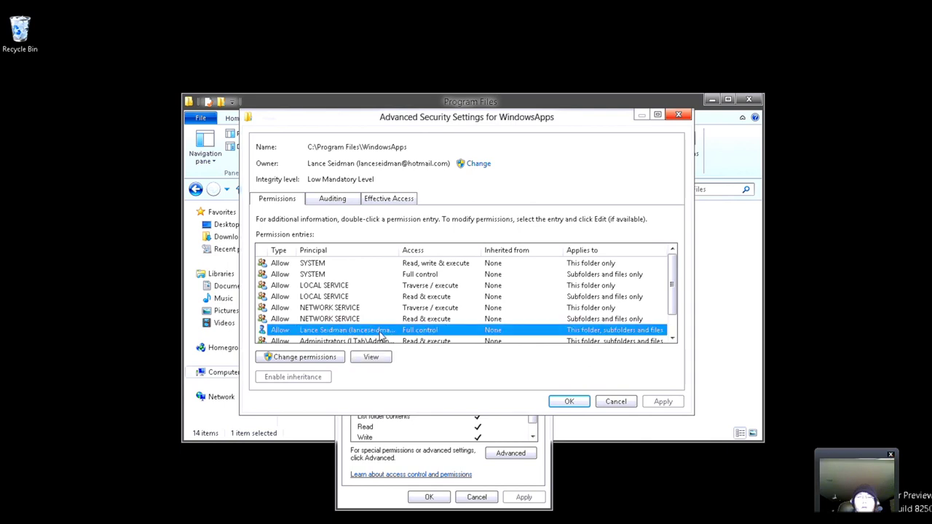
left_click(671, 321)
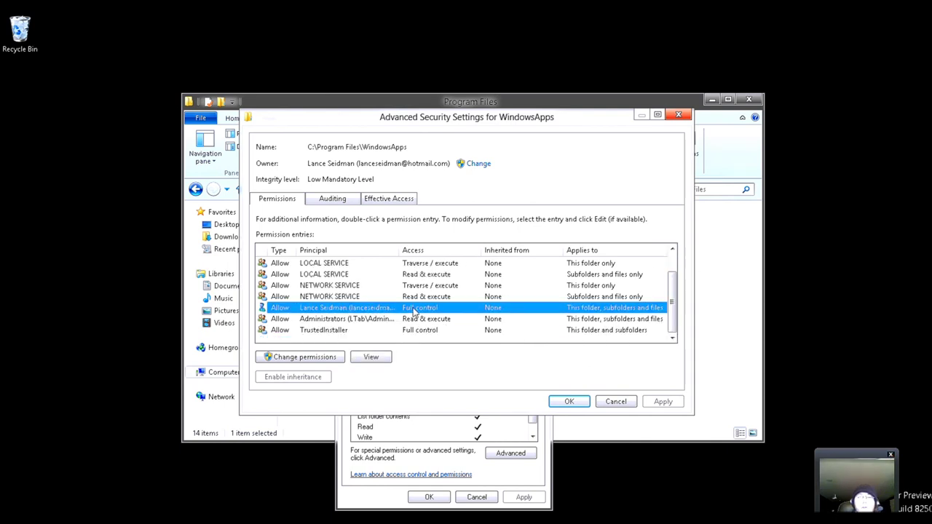
left_click(376, 358)
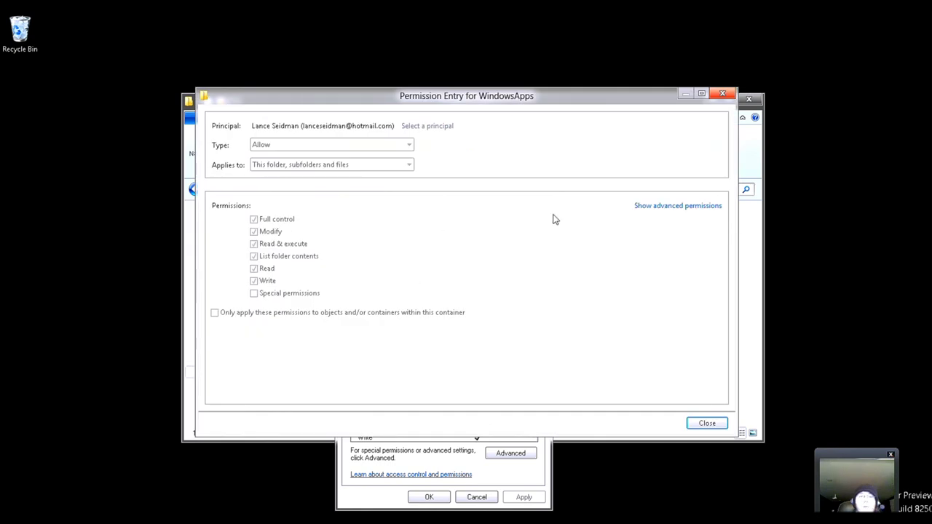
left_click(677, 208)
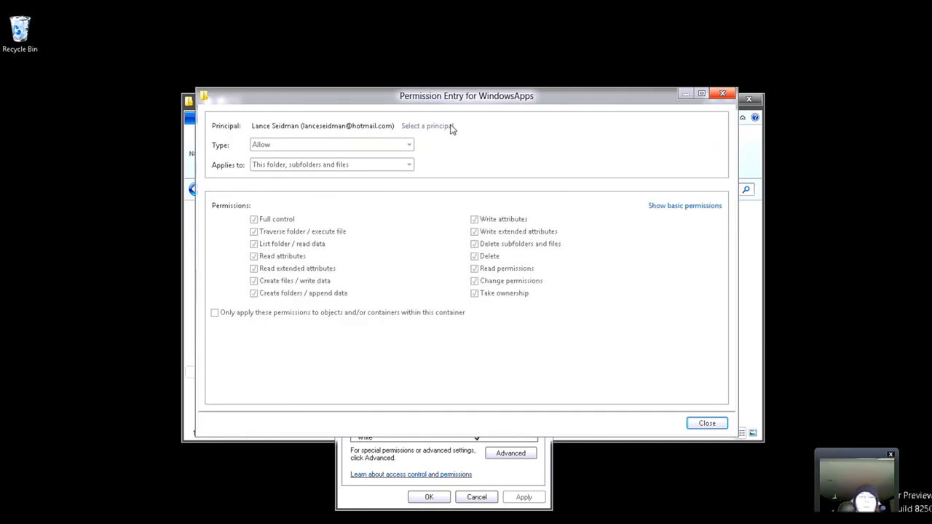
left_click(706, 423)
left_click(568, 405)
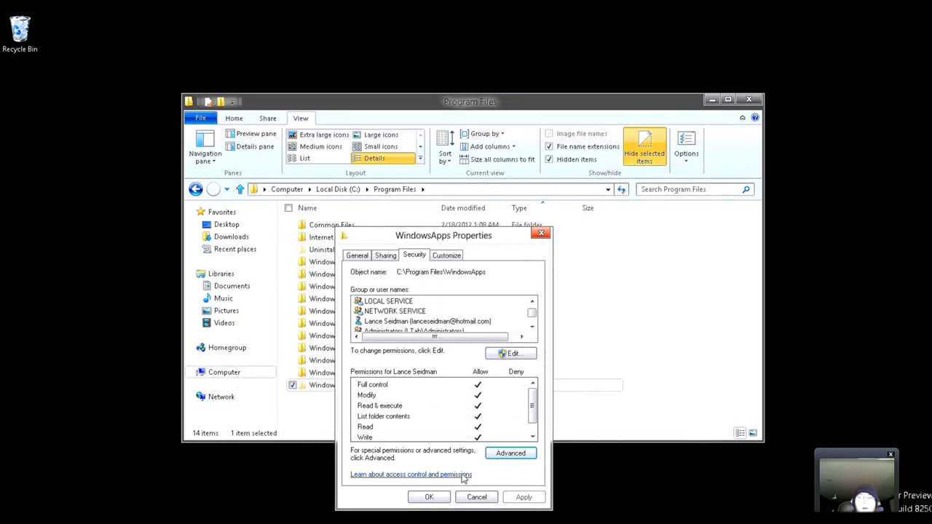
left_click(429, 497)
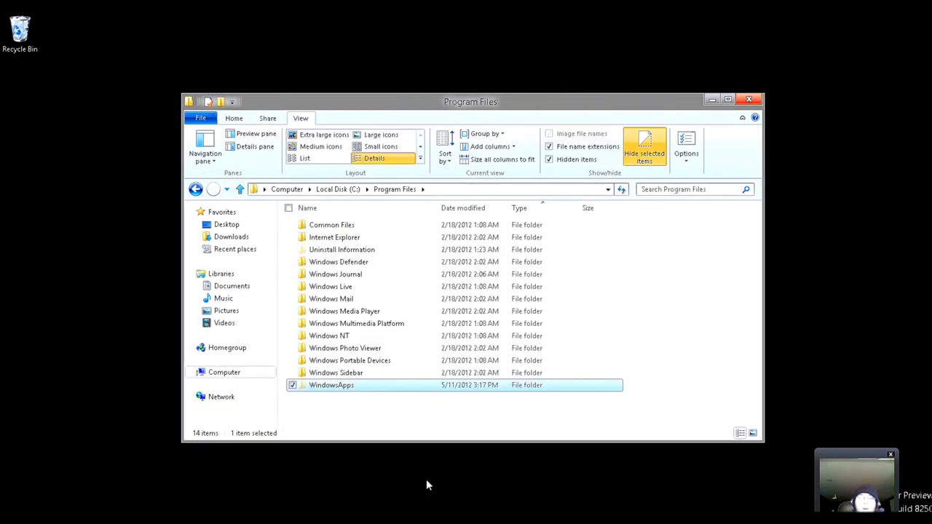
- Open WindowsApps, enter the PublicationsInternational.iCookbook package folder, and select iCookbook.json
double_click(352, 388)
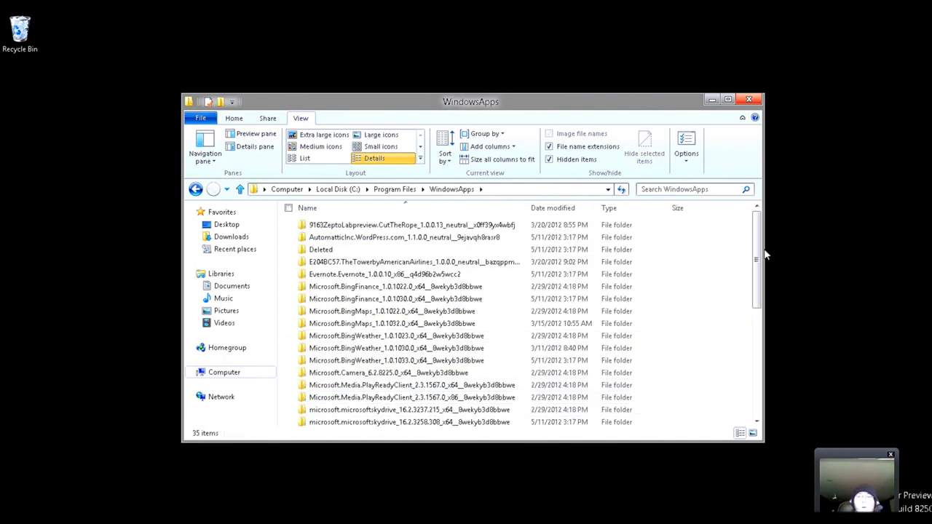
left_click_drag(757, 255, 752, 410)
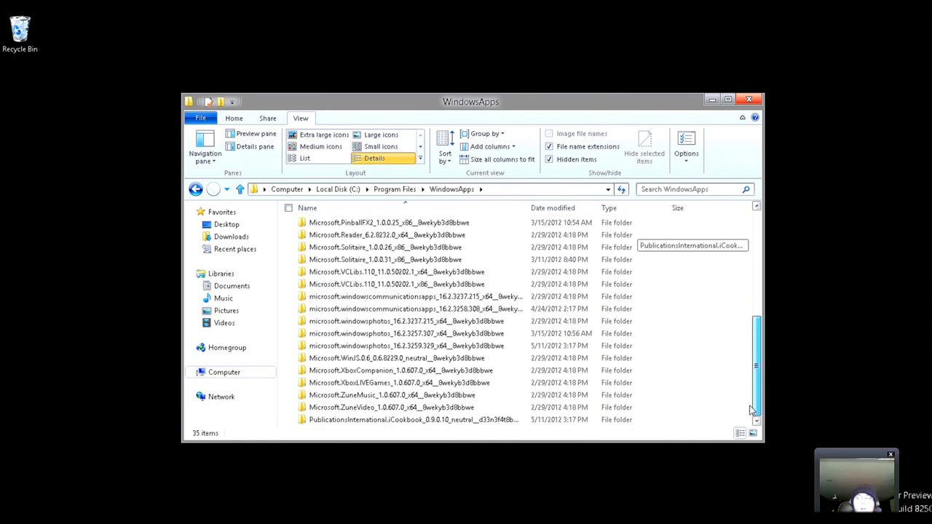
mouse_move(758, 293)
left_mouse_down()
mouse_move(761, 202)
mouse_move(764, 395)
mouse_move(755, 333)
mouse_move(738, 374)
left_mouse_up()
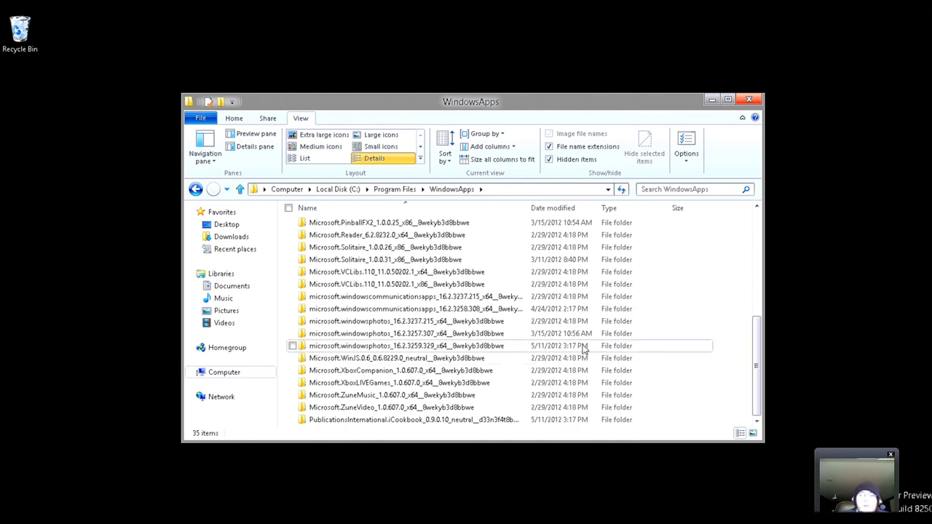
double_click(348, 424)
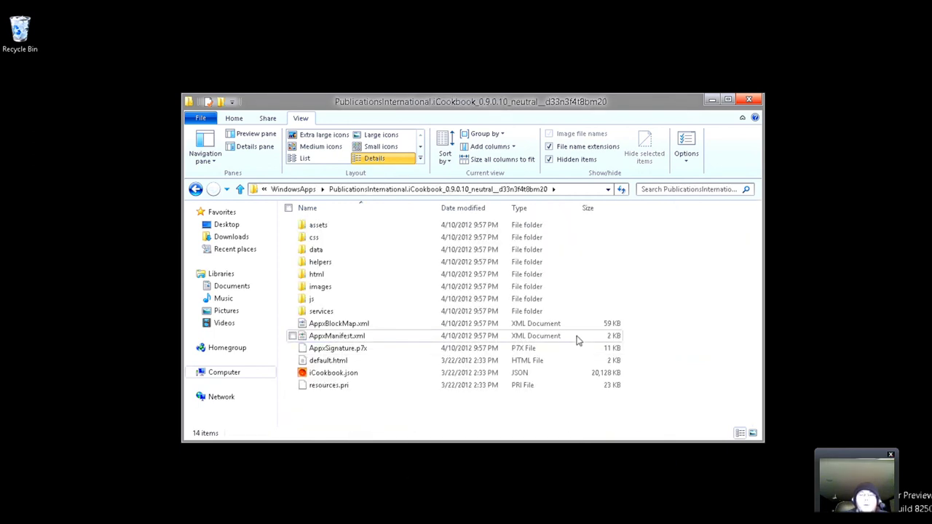
left_click(389, 380)
right_click(389, 377)
mouse_move(325, 396)
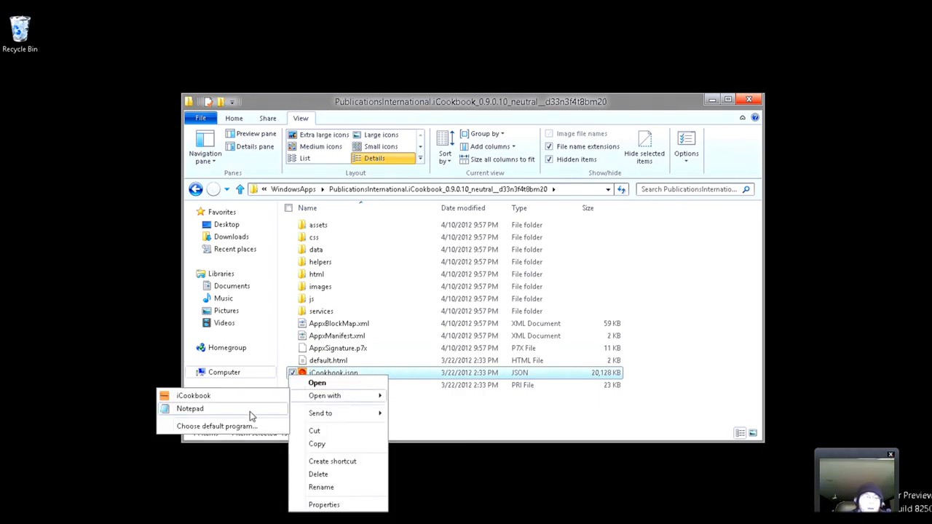
left_click(255, 409)
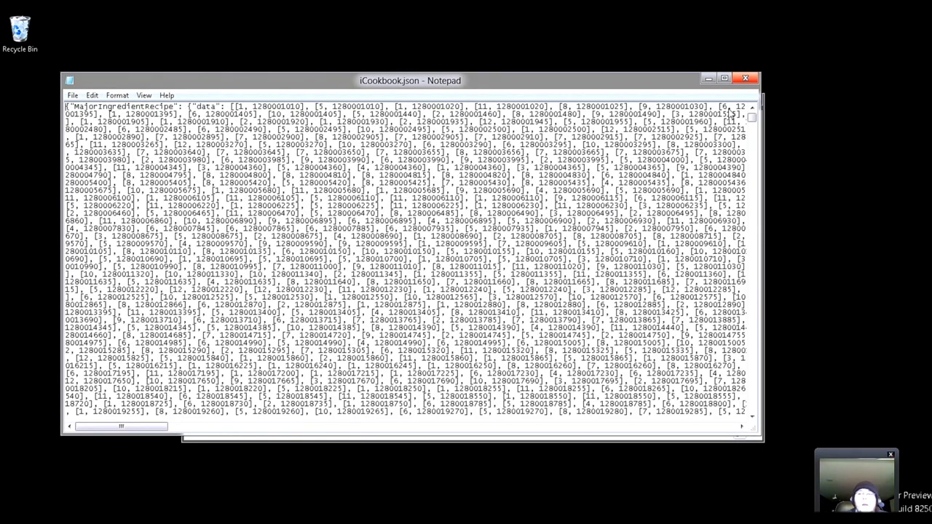
left_click_drag(755, 124, 753, 172)
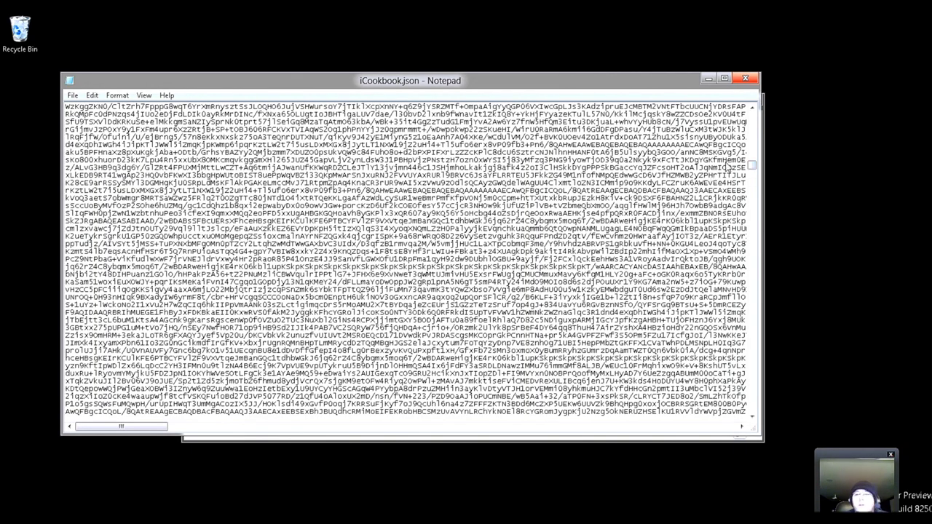
left_click_drag(750, 169, 751, 190)
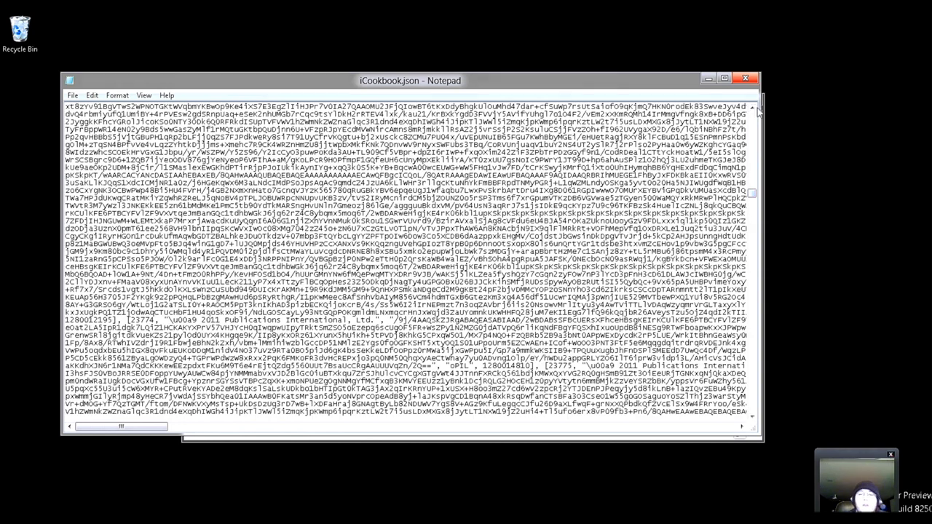
left_click(753, 81)
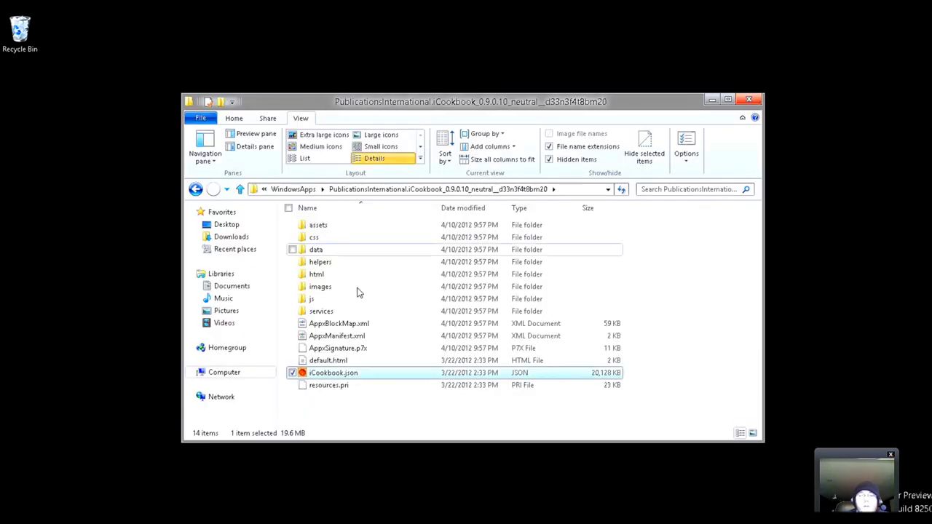
- Set Notepad as the default app for all .html files and open default.html with it
left_click(343, 416)
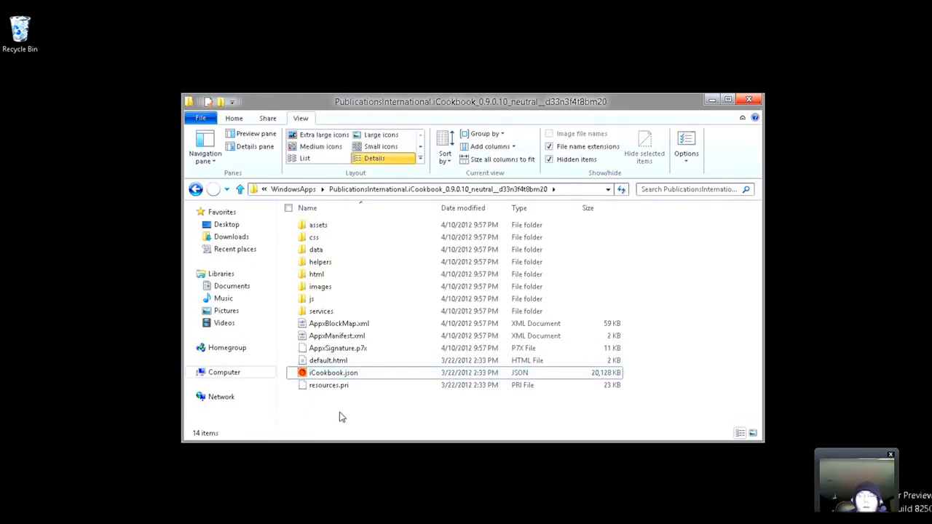
left_click(376, 362)
mouse_move(328, 360)
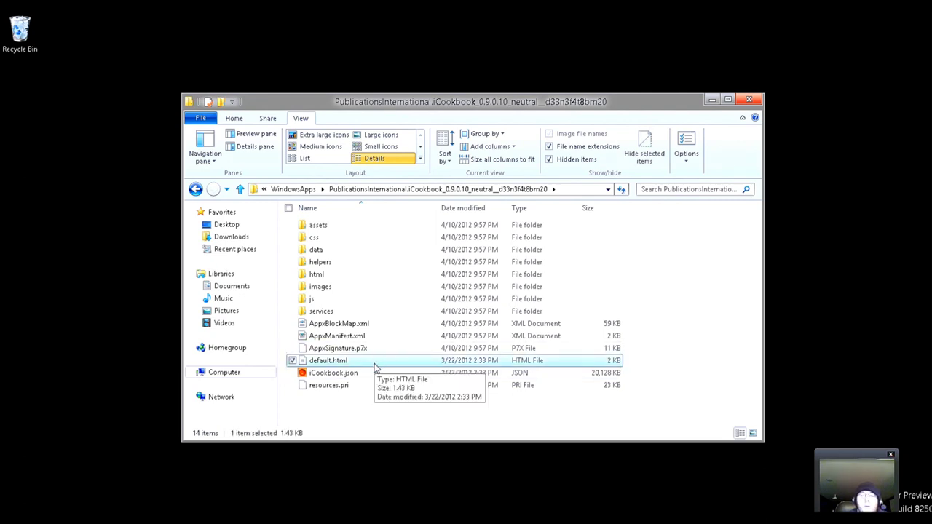
right_click(376, 367)
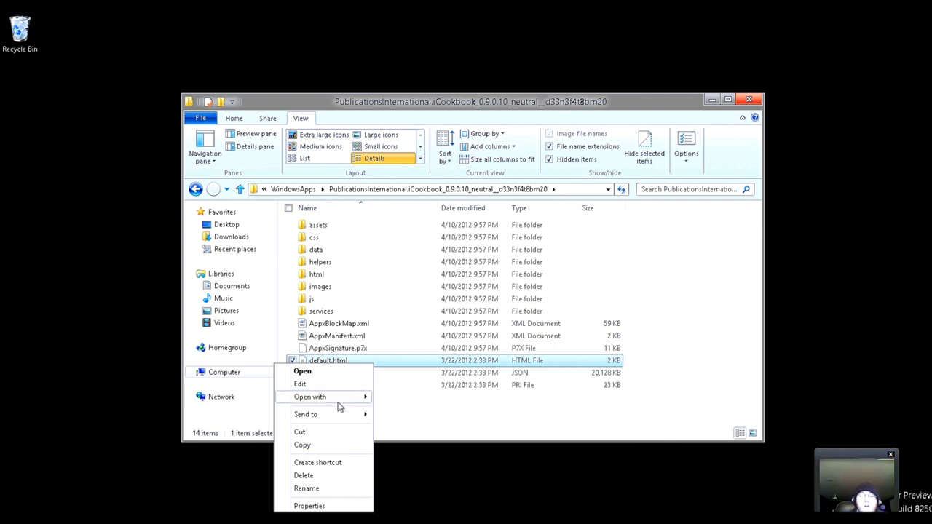
mouse_move(310, 397)
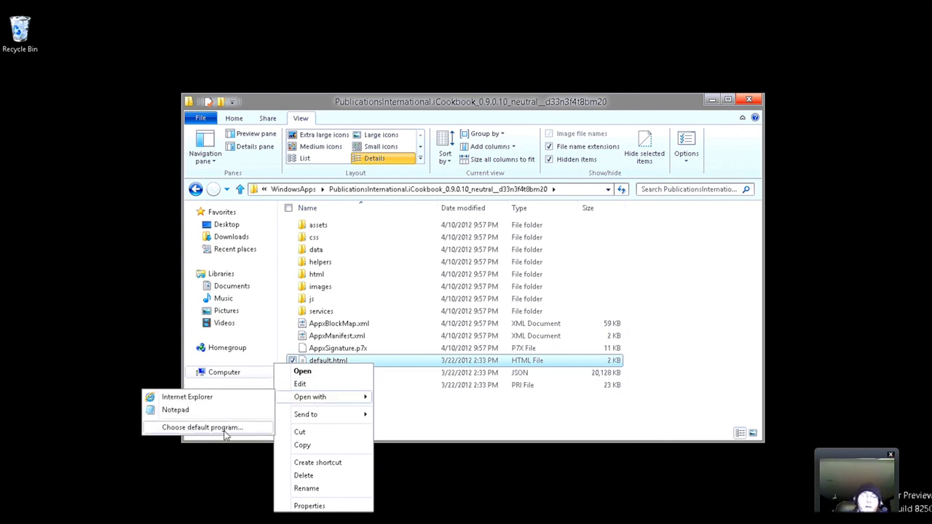
left_click(227, 428)
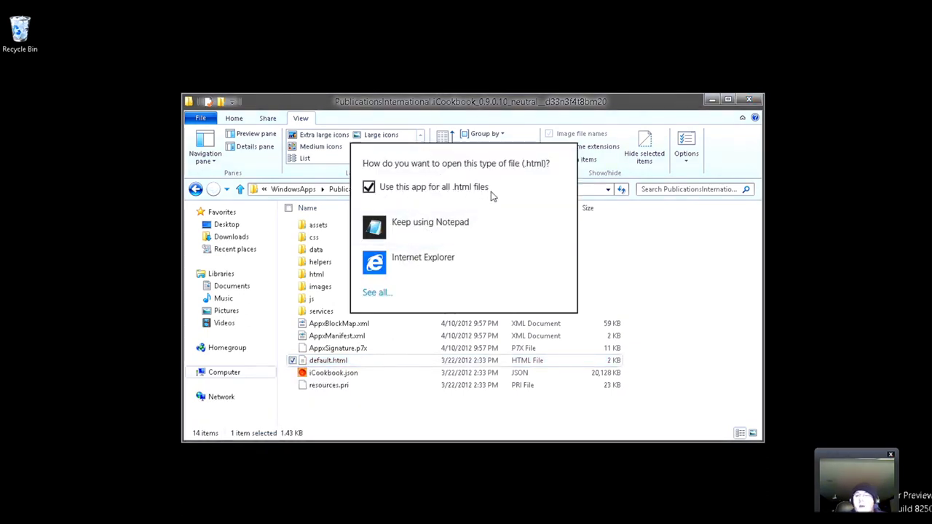
left_click(379, 299)
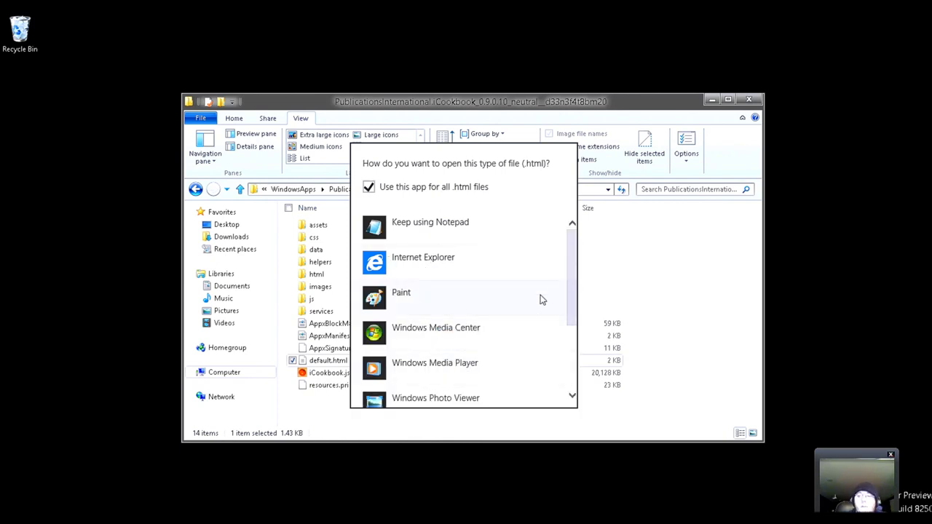
mouse_move(572, 284)
left_mouse_down()
mouse_move(569, 365)
mouse_move(593, 256)
left_mouse_up()
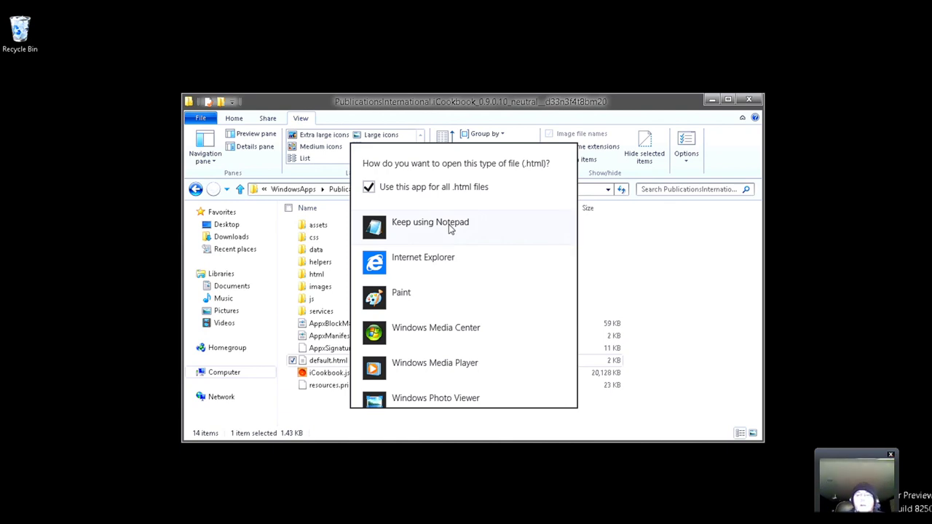
left_click(449, 226)
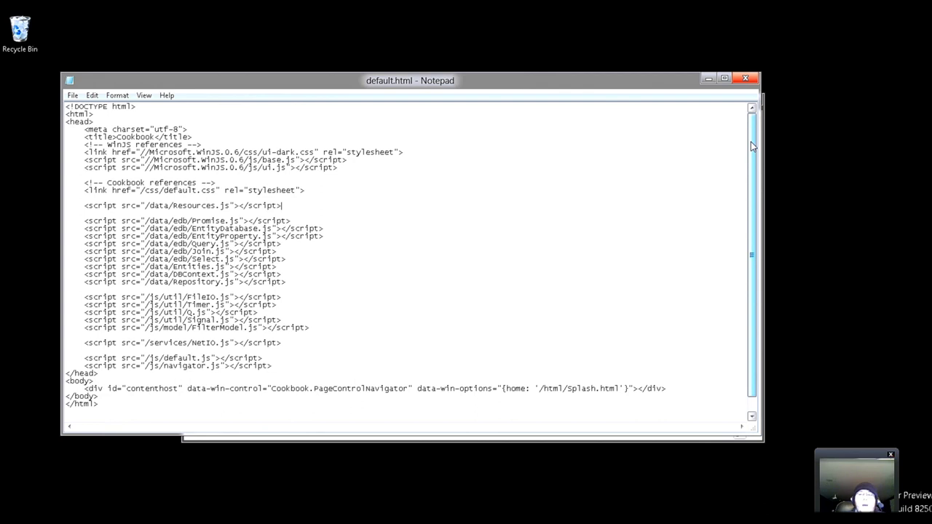
- Inspect default.html's WinJS, default.css and Cookbook script references in Notepad
left_click_drag(751, 141, 750, 93)
left_click(594, 266)
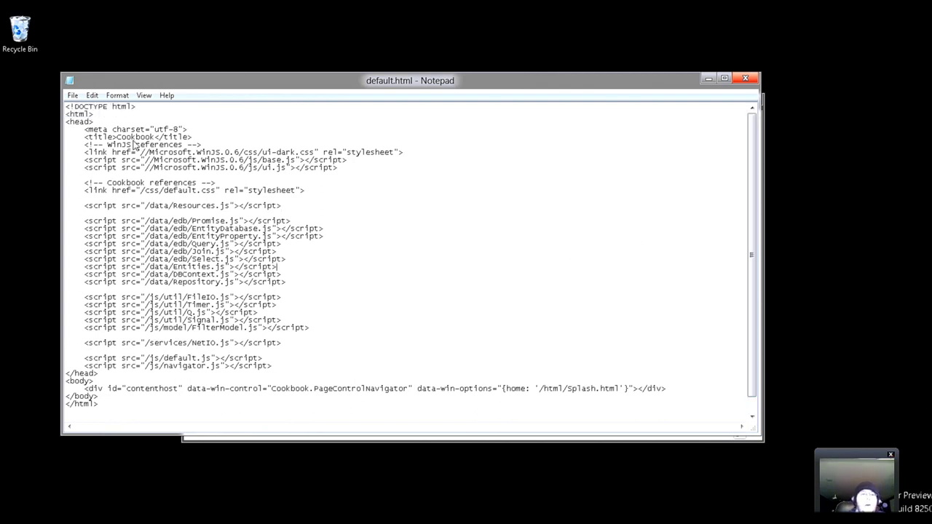
left_click(182, 199)
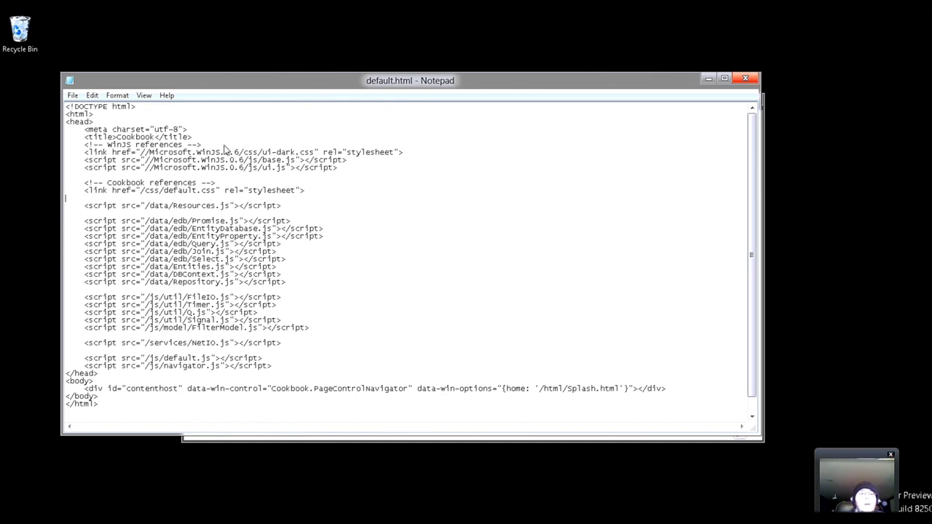
mouse_move(165, 153)
left_mouse_down()
mouse_move(261, 172)
mouse_move(339, 172)
mouse_move(263, 169)
left_mouse_up()
left_click(339, 173)
left_click(313, 191)
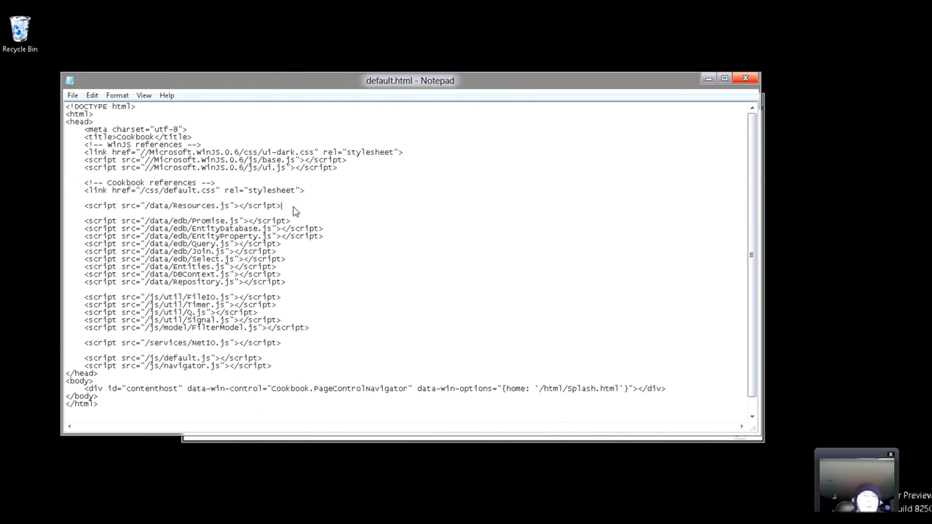
left_click(196, 183)
left_click(226, 191)
left_click(271, 191)
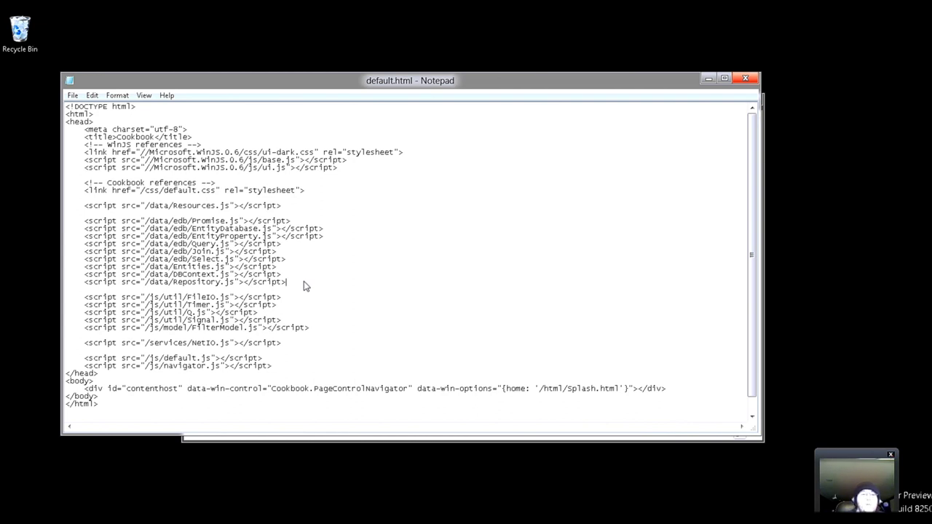
- Scroll down to the body section and close default.html
scroll(304, 282, "down", 1)
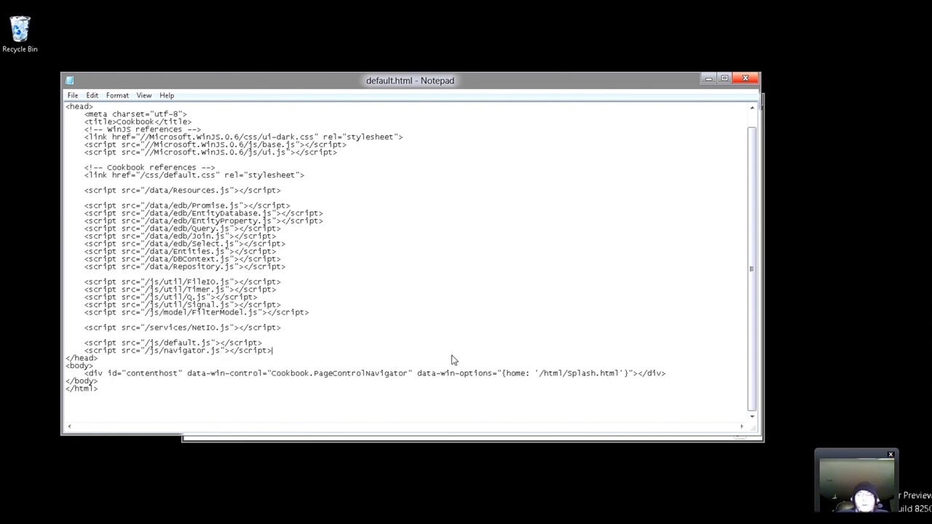
key("Down")
key("Down")
left_click(745, 78)
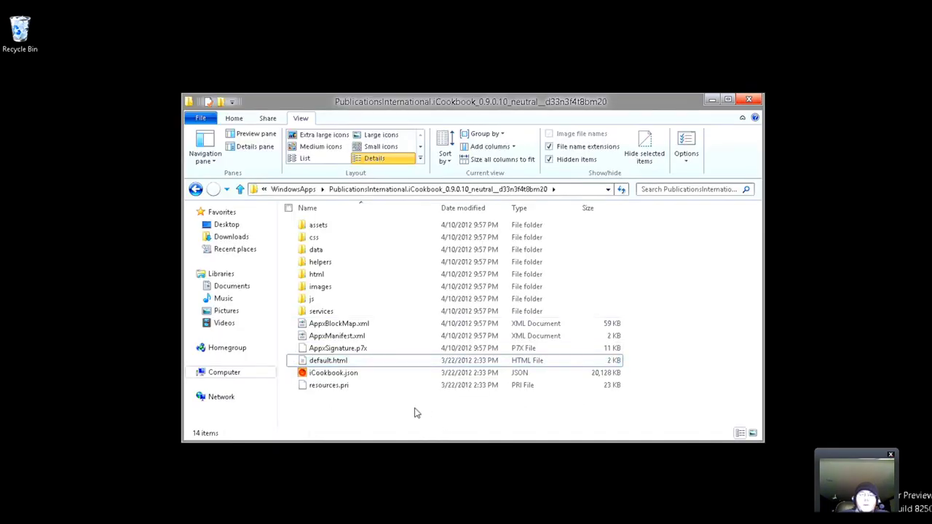
- Open the css folder, view Collection.css in Notepad, then return to the package folder
double_click(335, 239)
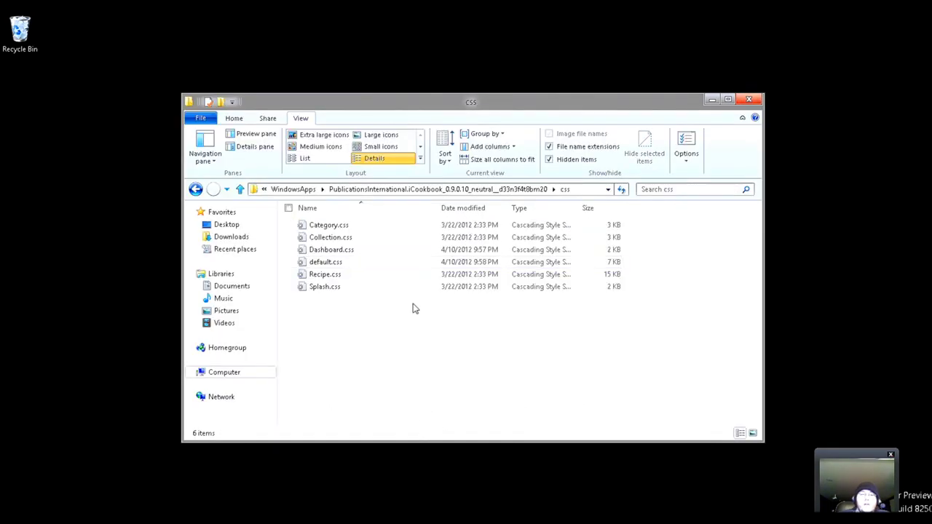
left_click(359, 240)
right_click(360, 243)
left_click(342, 265)
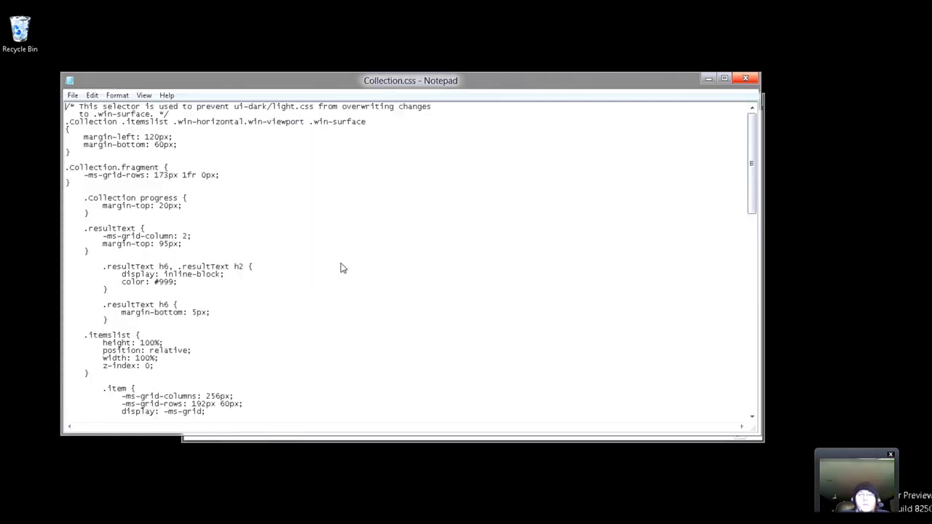
left_click_drag(753, 164, 743, 383)
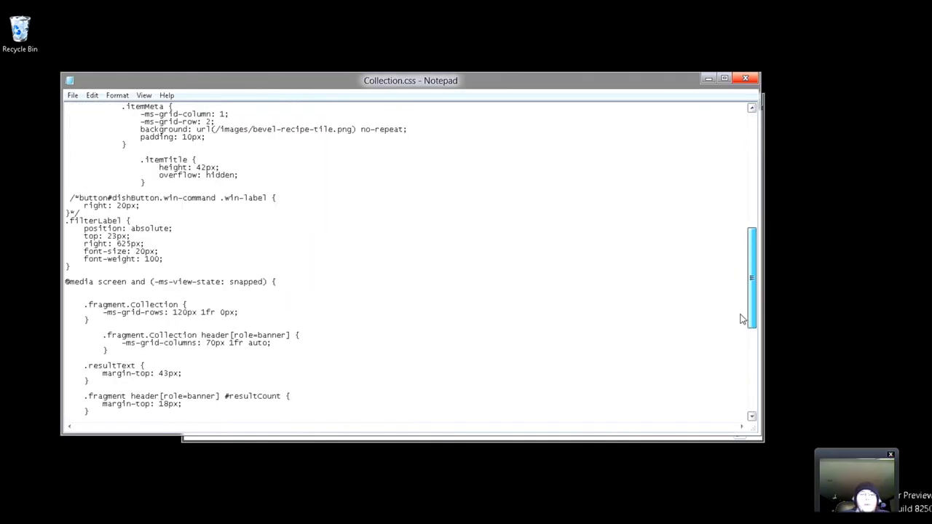
left_click(746, 81)
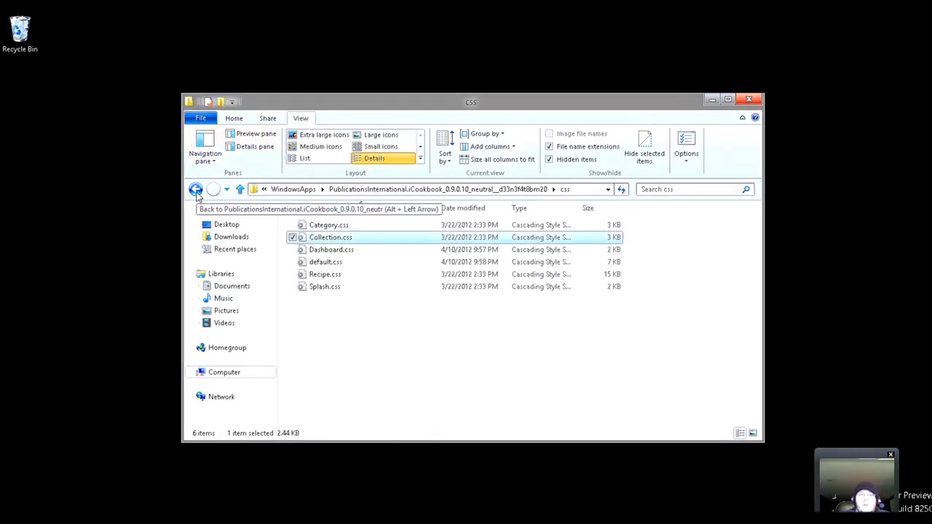
left_click(195, 189)
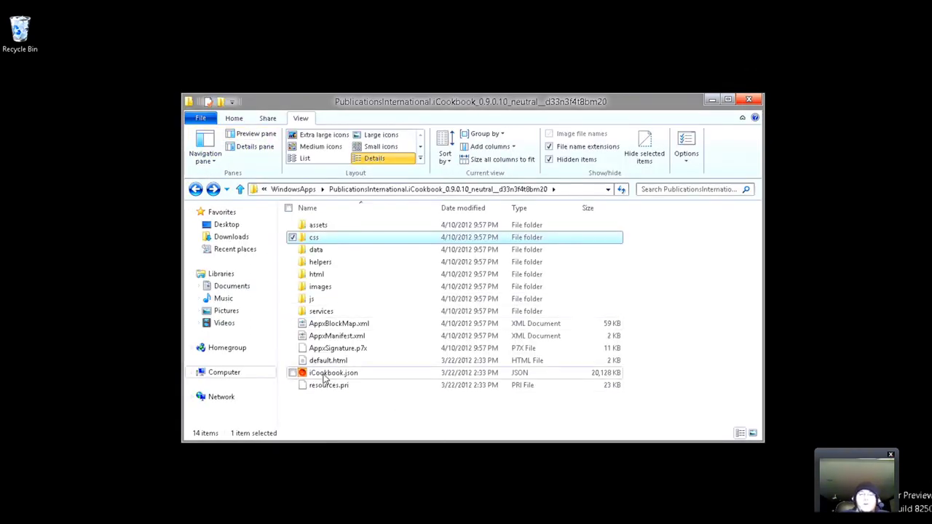
- Peek into the data, html and services folders in turn, returning each time
double_click(347, 252)
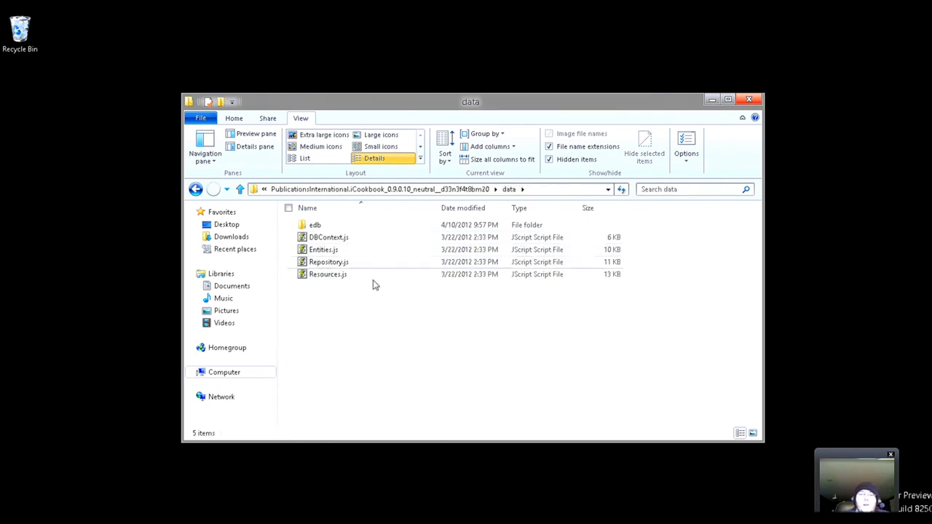
left_click(195, 190)
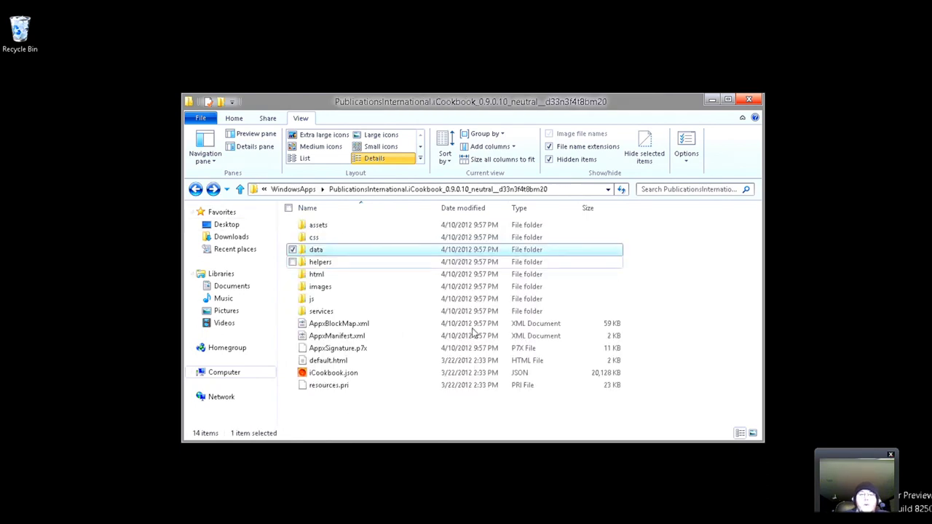
double_click(349, 275)
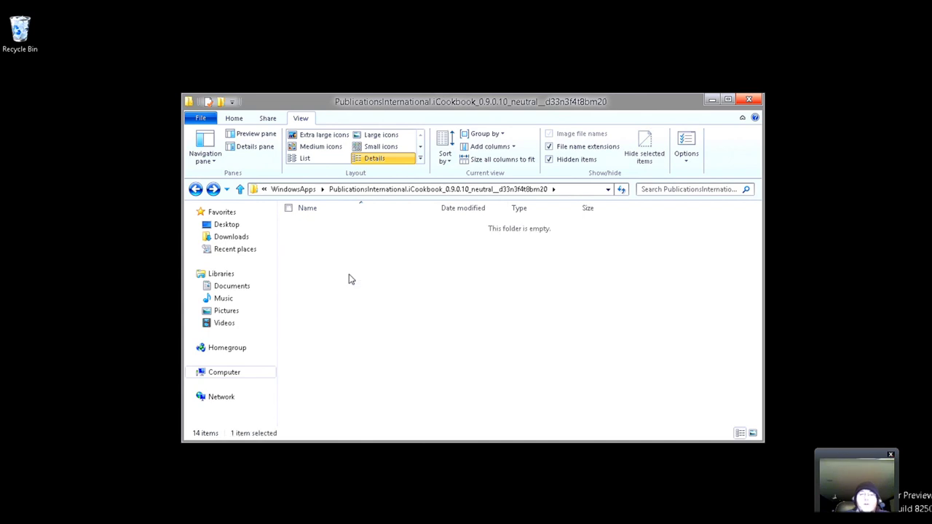
left_click(196, 190)
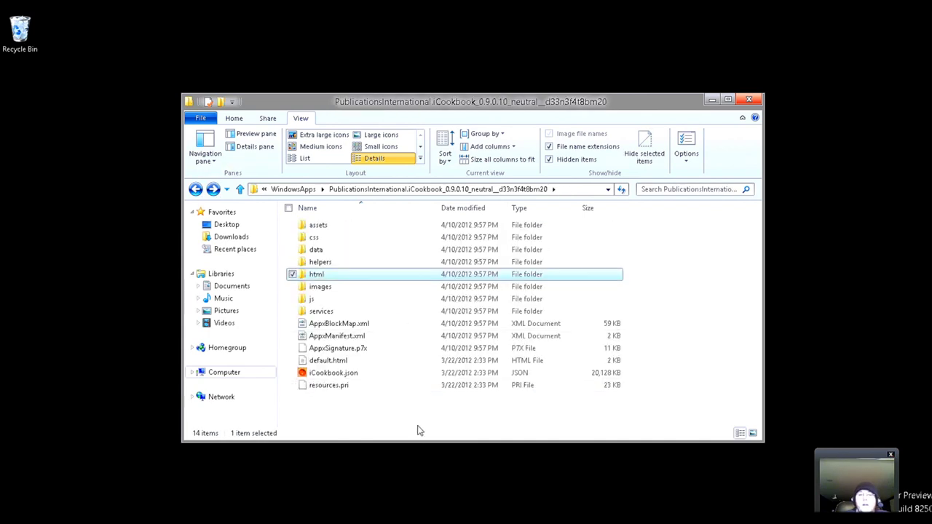
double_click(326, 311)
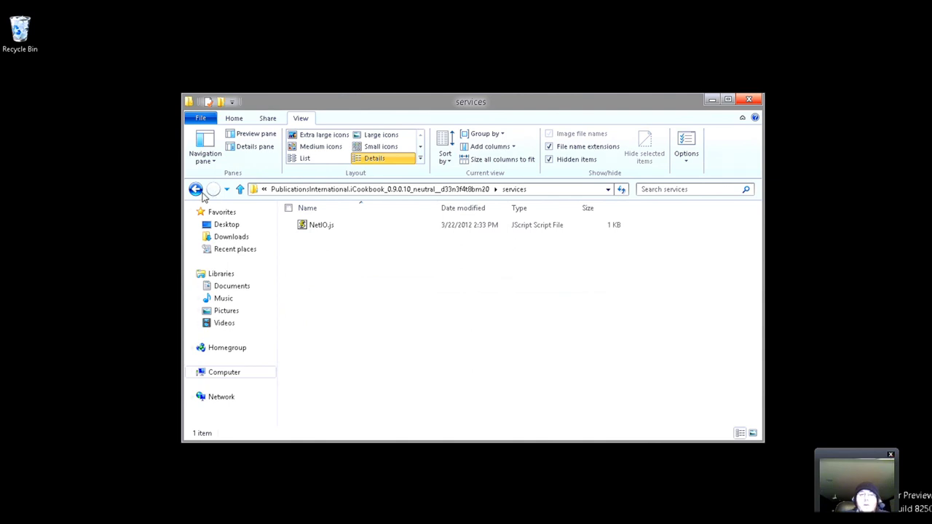
left_click(195, 190)
- Browse the images folder, selecting tile.png, then go back up to WindowsApps
double_click(343, 287)
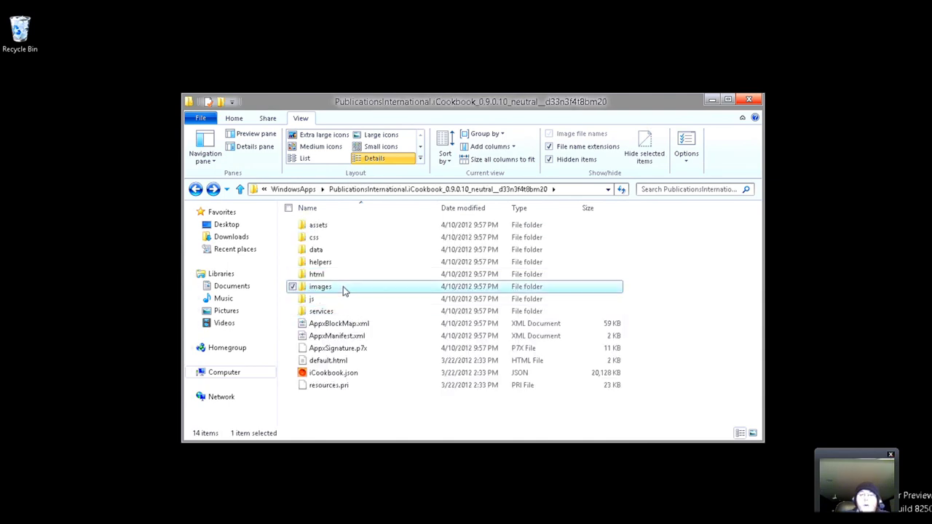
scroll(757, 272, "down", 2)
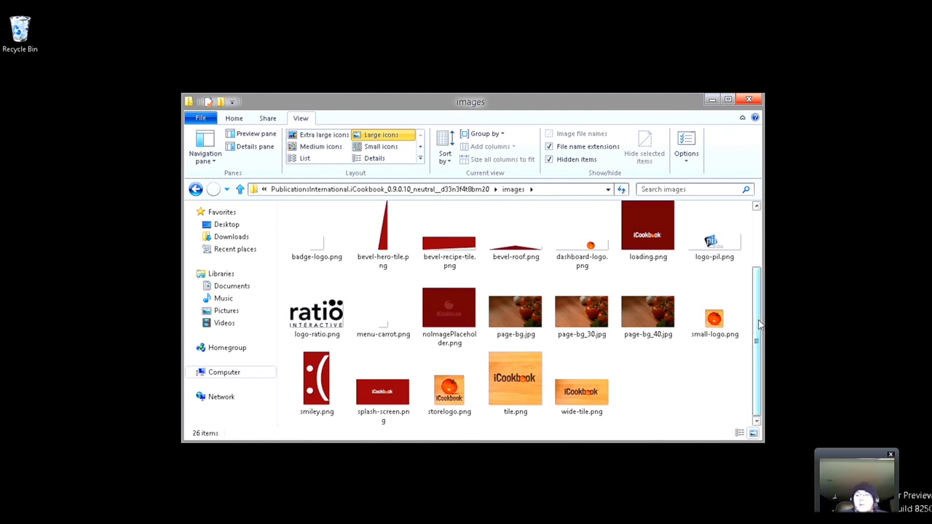
mouse_move(758, 324)
left_mouse_down()
mouse_move(760, 247)
mouse_move(759, 303)
left_mouse_up()
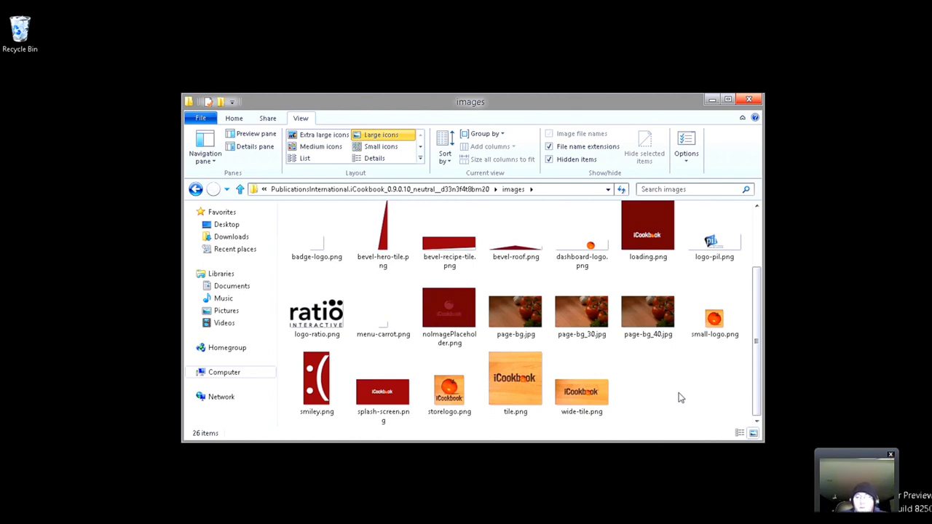
left_click(527, 375)
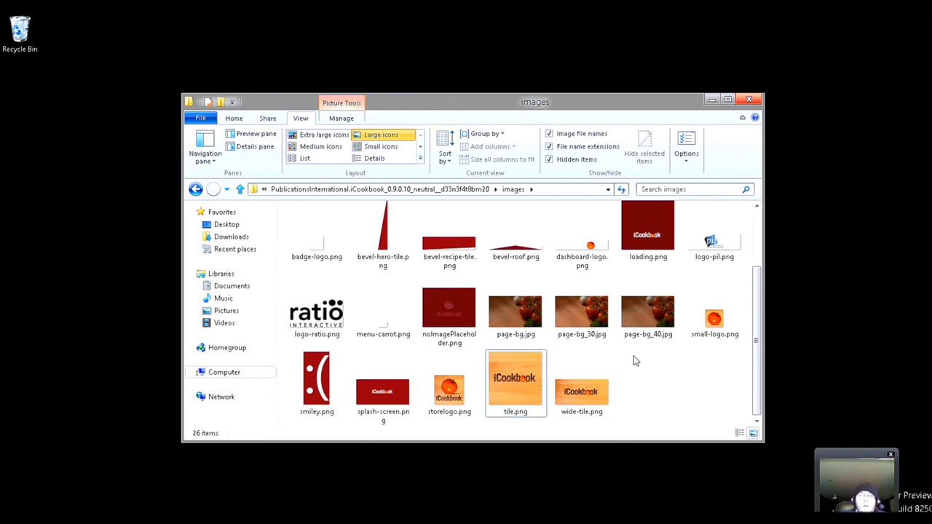
left_click_drag(756, 338, 756, 245)
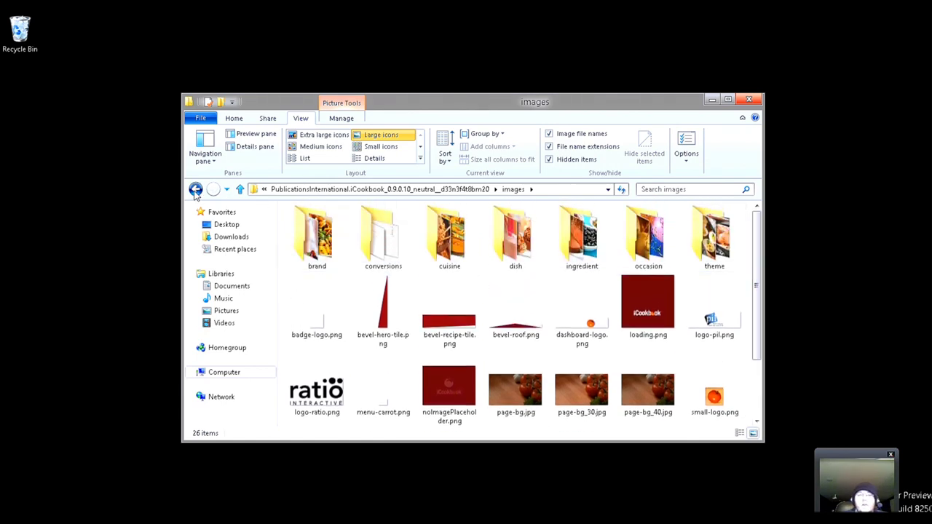
left_click(196, 189)
left_click(195, 189)
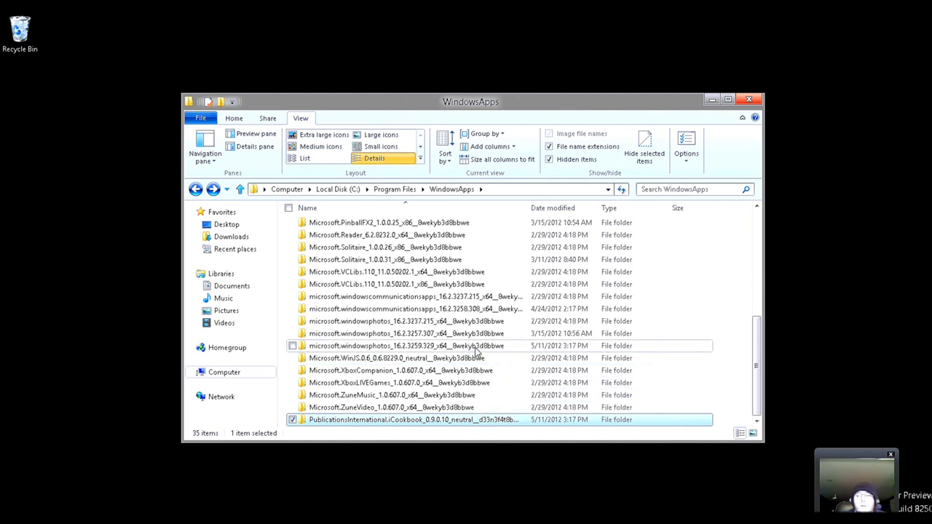
double_click(363, 263)
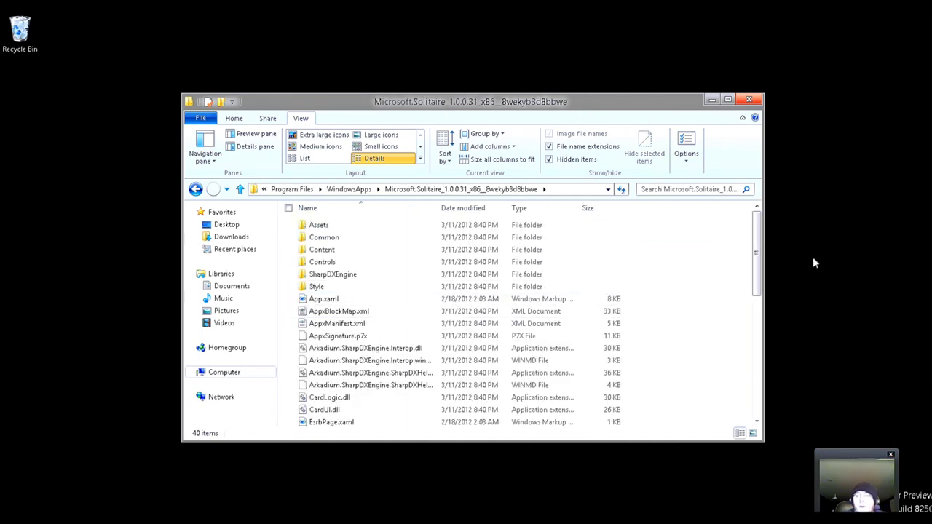
left_click_drag(757, 246, 742, 319)
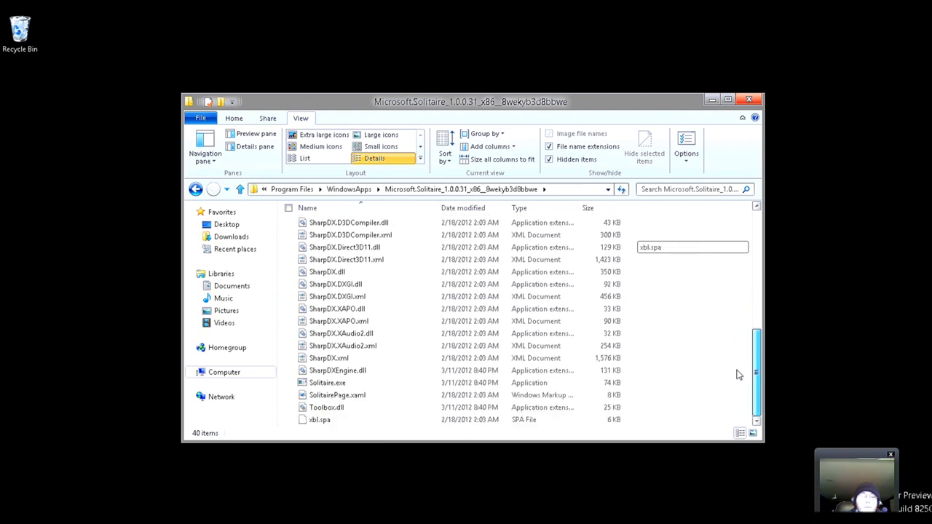
mouse_move(742, 319)
left_mouse_down()
mouse_move(737, 400)
mouse_move(743, 393)
left_mouse_up()
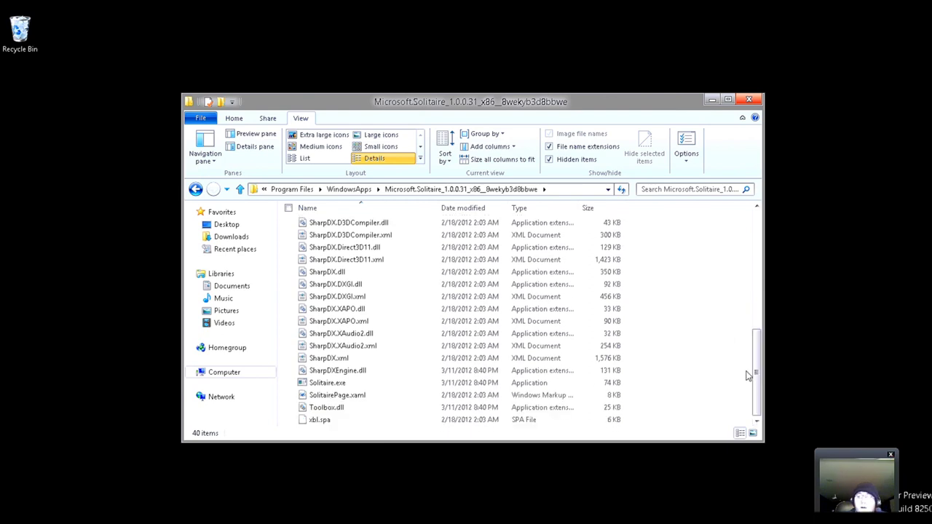
left_click_drag(757, 370, 757, 299)
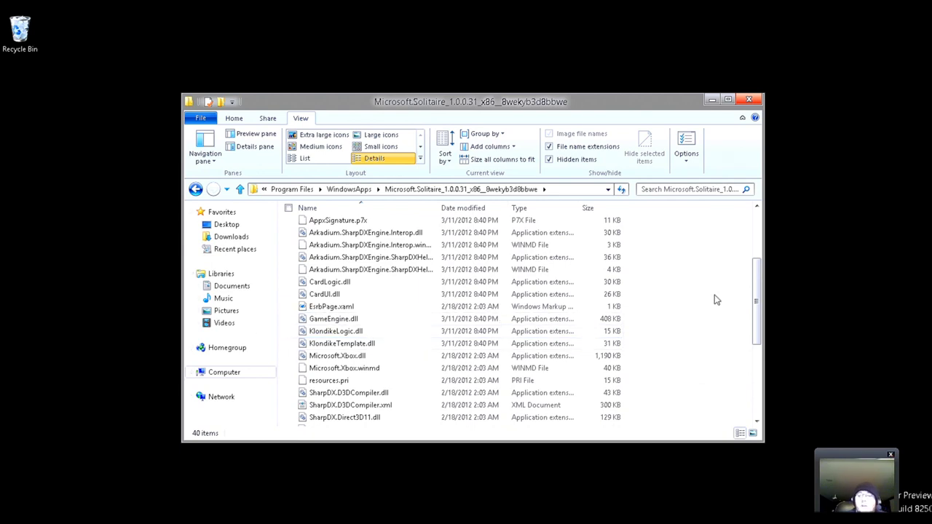
left_click_drag(756, 284, 758, 232)
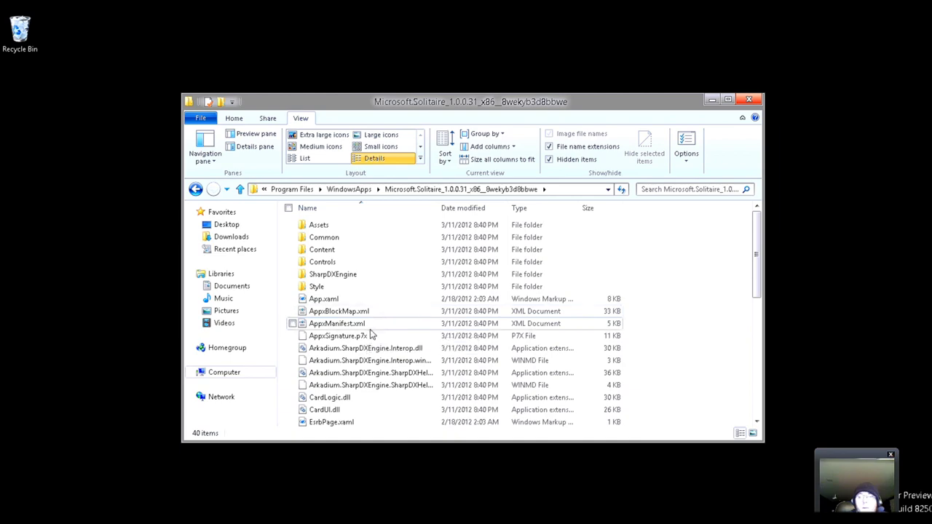
right_click(370, 326)
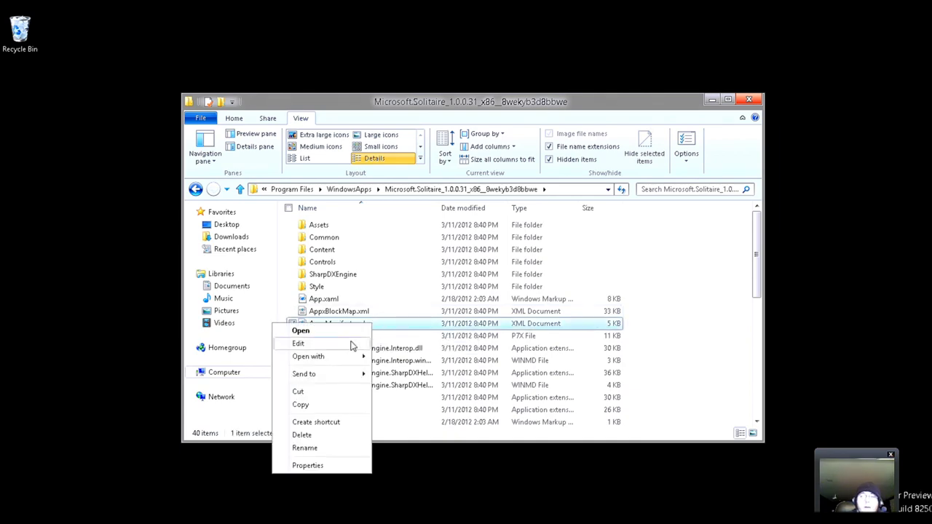
left_click(354, 344)
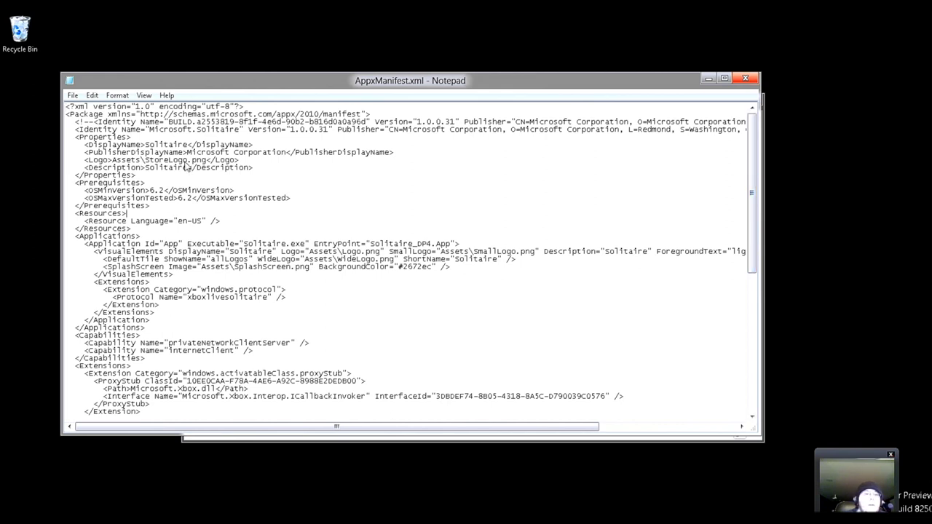
left_click(197, 122)
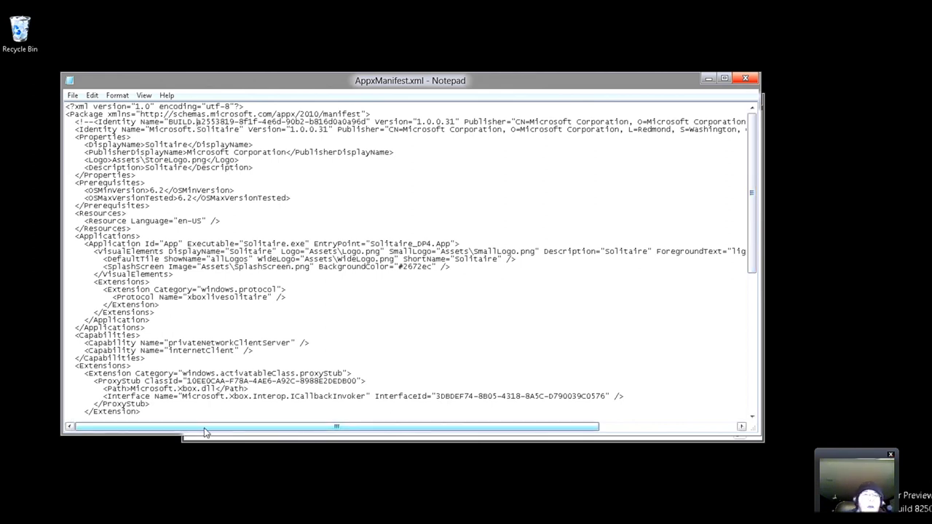
mouse_move(218, 427)
left_mouse_down()
mouse_move(361, 439)
mouse_move(190, 437)
left_mouse_up()
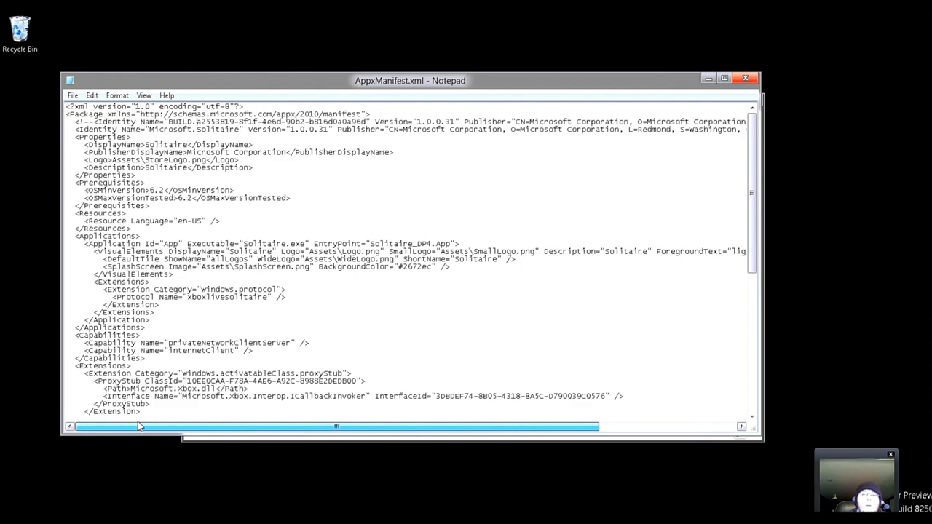
left_click(379, 260)
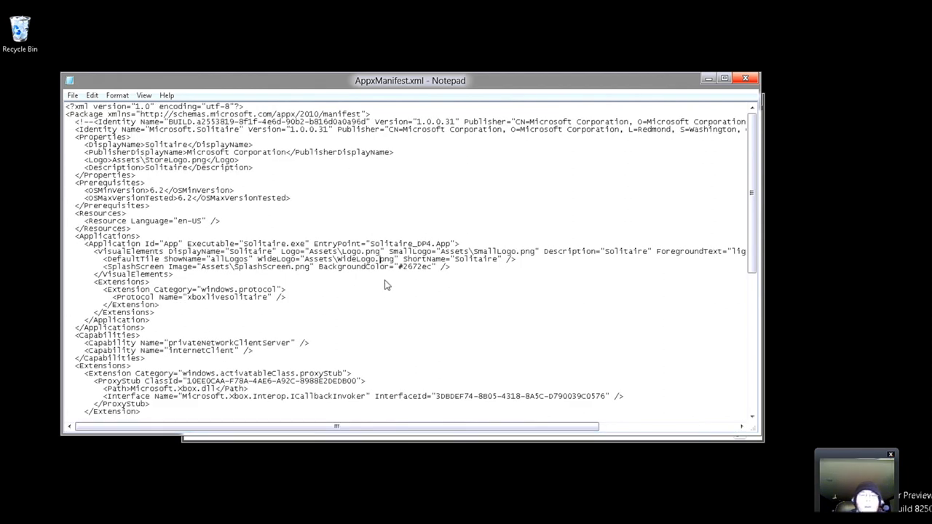
scroll(401, 289, "down", 1)
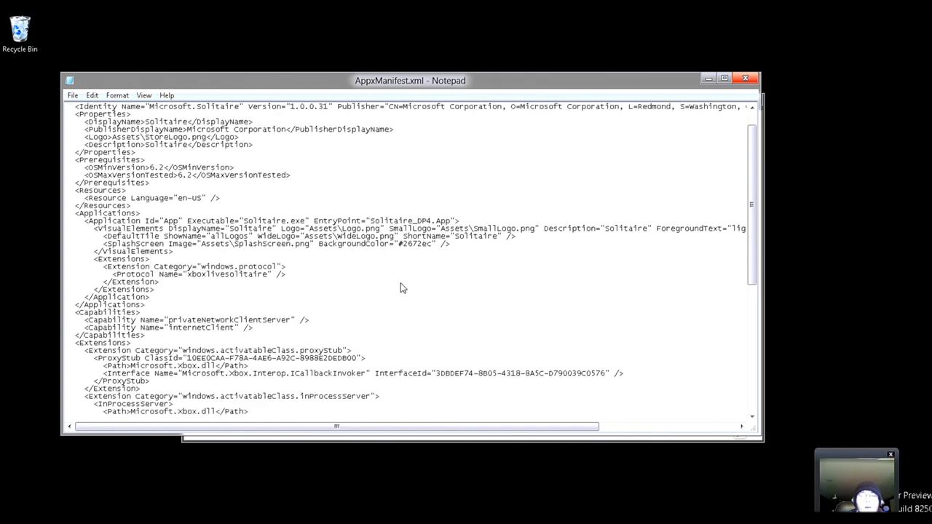
scroll(400, 288, "down", 1)
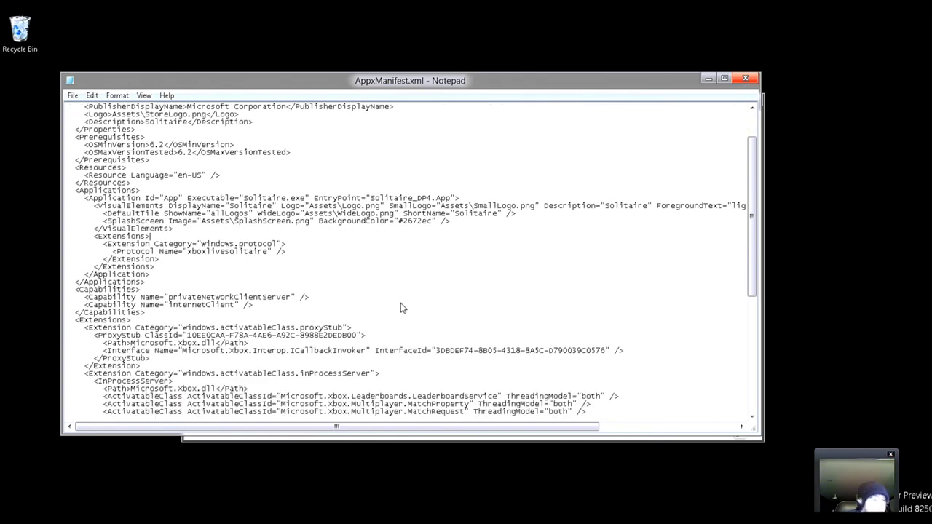
left_click(428, 306)
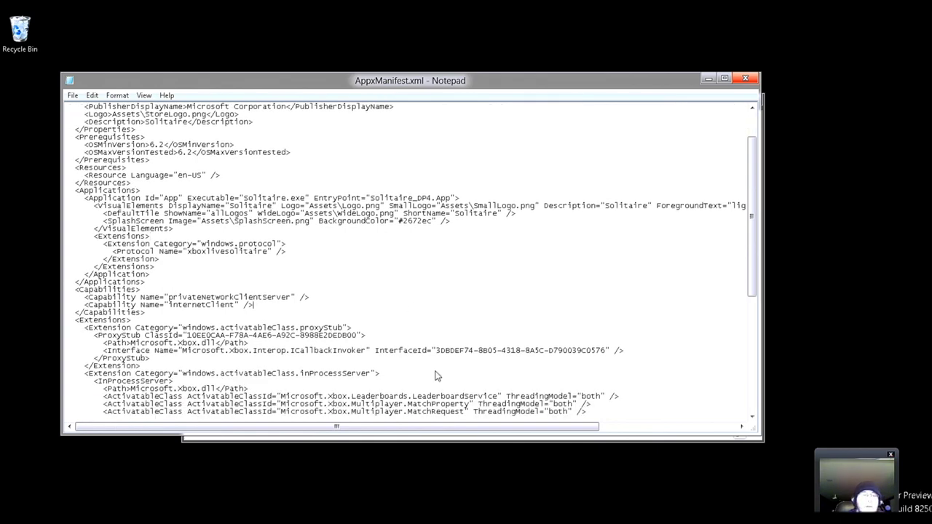
scroll(437, 375, "down", 3)
scroll(437, 375, "down", 3)
scroll(597, 324, "down", 2)
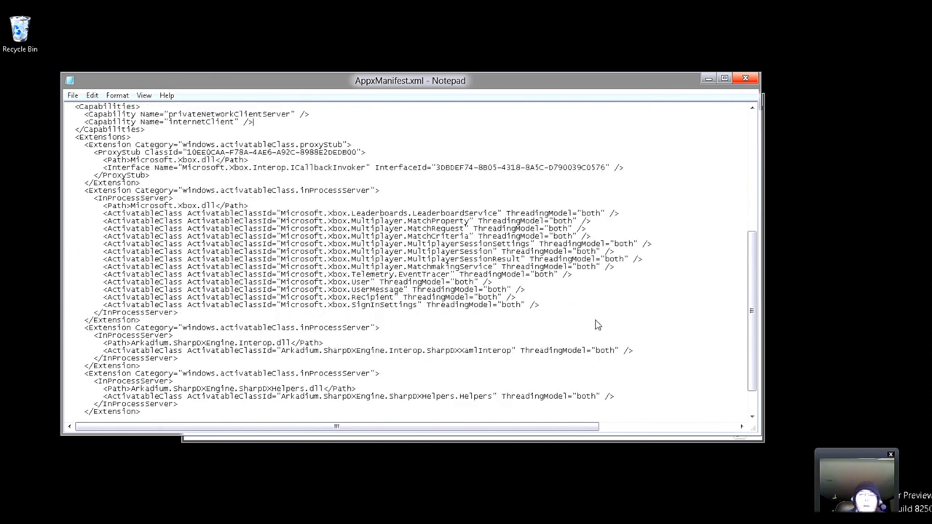
left_click_drag(756, 277, 756, 297)
left_click(555, 339)
left_click(746, 80)
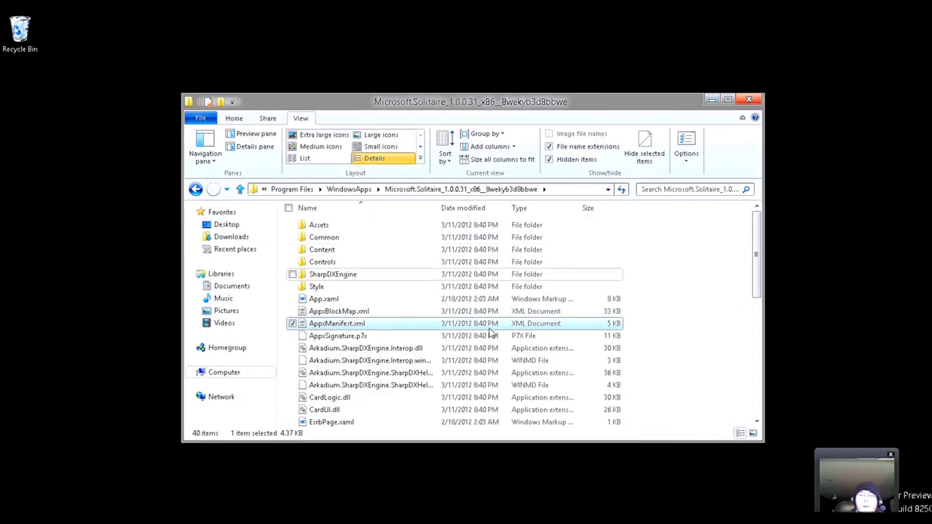
- Browse the microsoft.windowsphotos_16.2.3259.329 package's files and return to WindowsApps
scroll(695, 378, "down", 3)
scroll(692, 384, "down", 5)
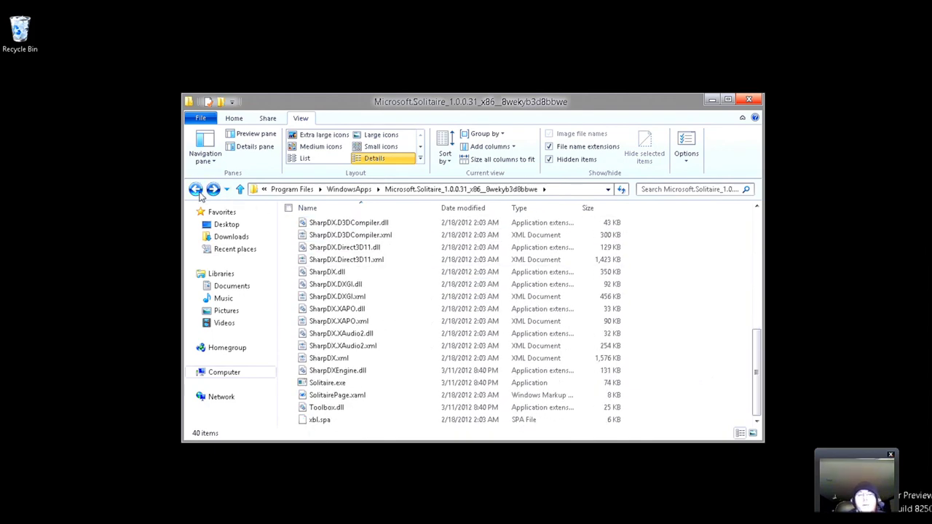
left_click(196, 190)
left_click_drag(757, 291, 753, 373)
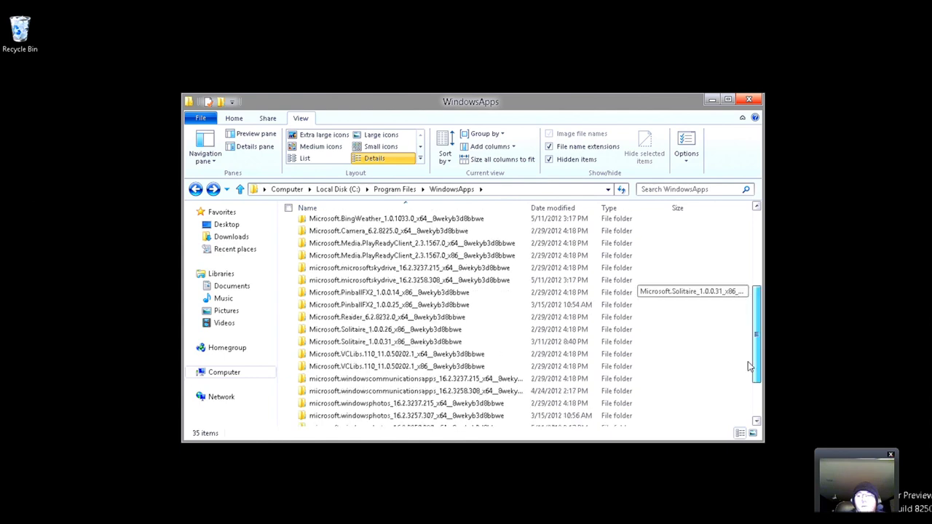
left_click(692, 359)
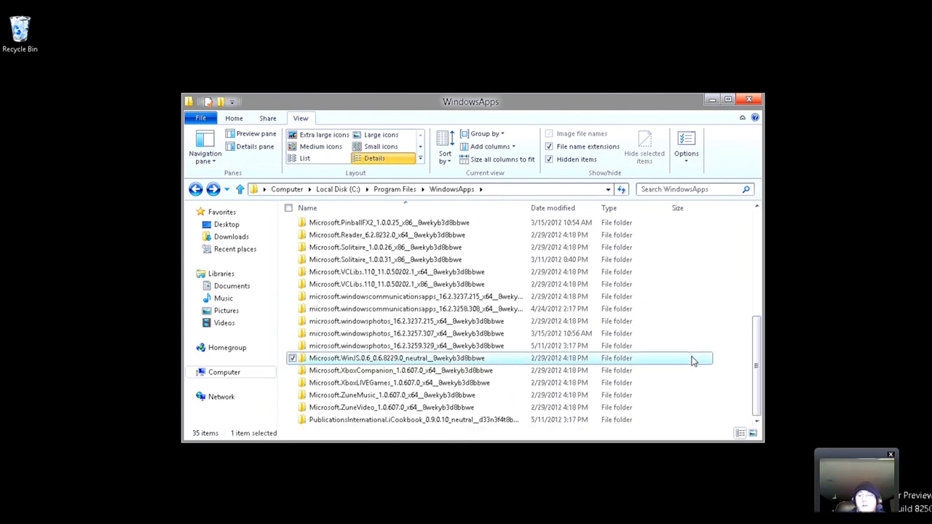
double_click(439, 346)
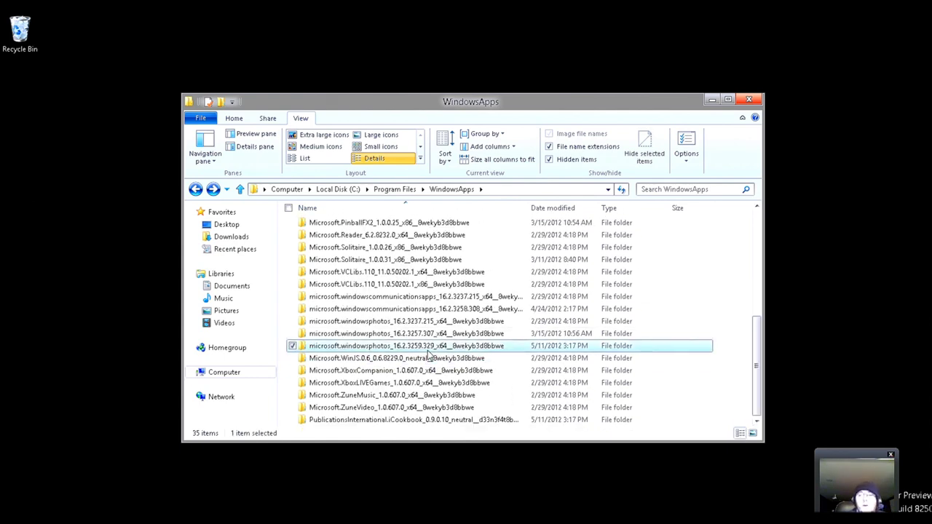
left_click_drag(756, 226, 739, 381)
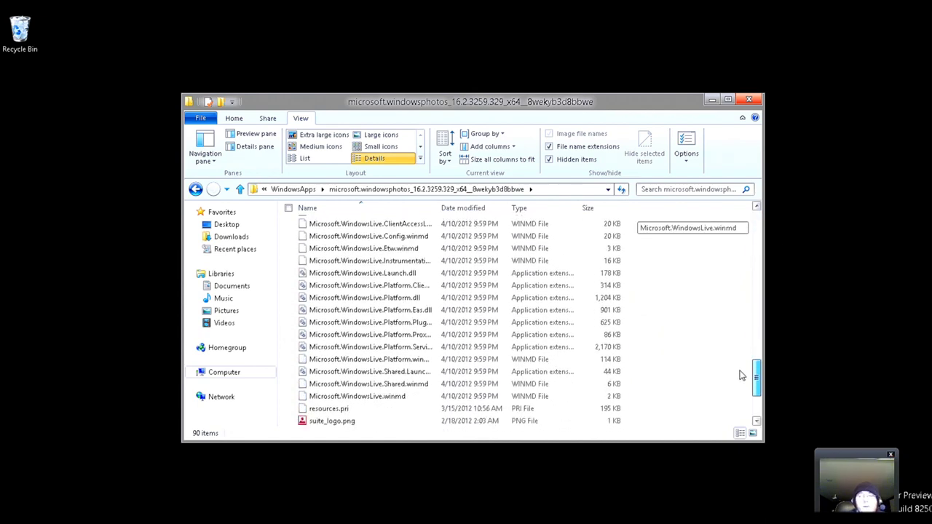
left_click_drag(739, 381, 739, 401)
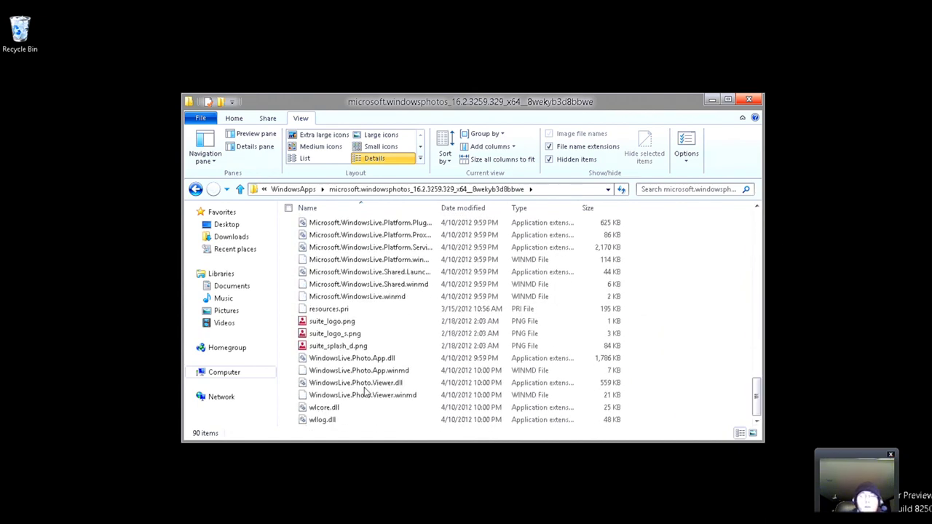
left_click(195, 190)
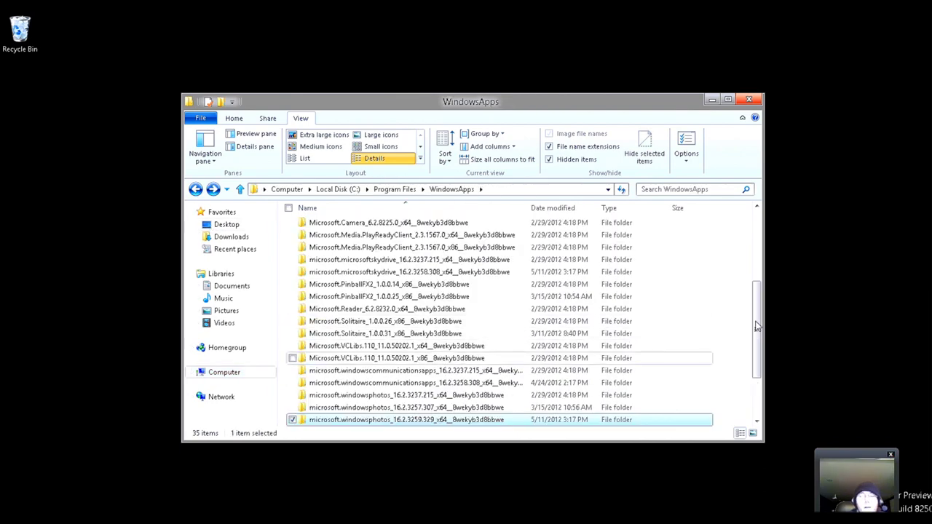
- Scroll the WindowsApps list to the top and open the CutTheRope package folder
left_click_drag(757, 325, 756, 357)
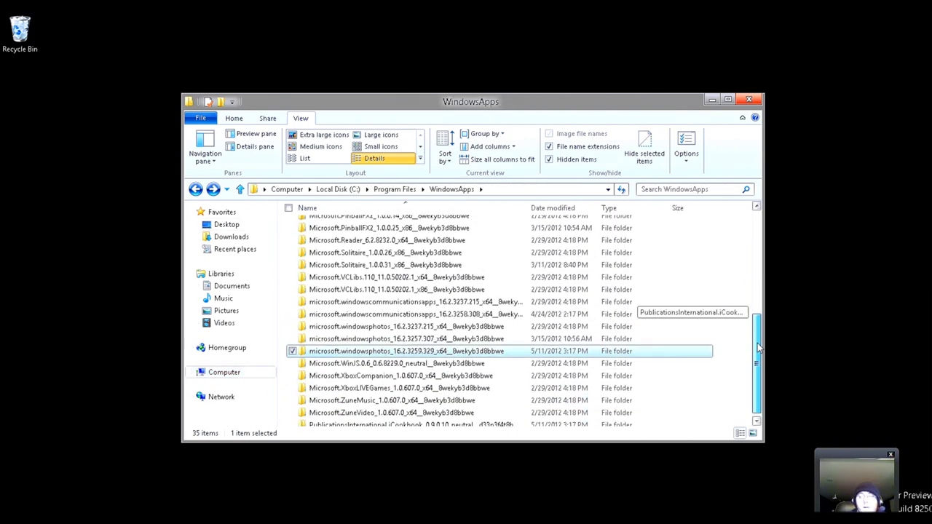
left_click(721, 363)
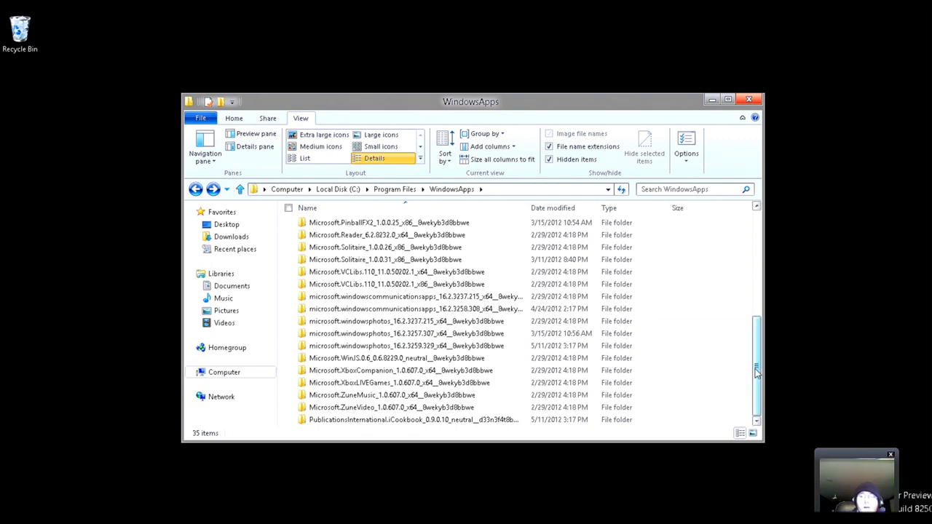
left_click_drag(756, 373, 723, 270)
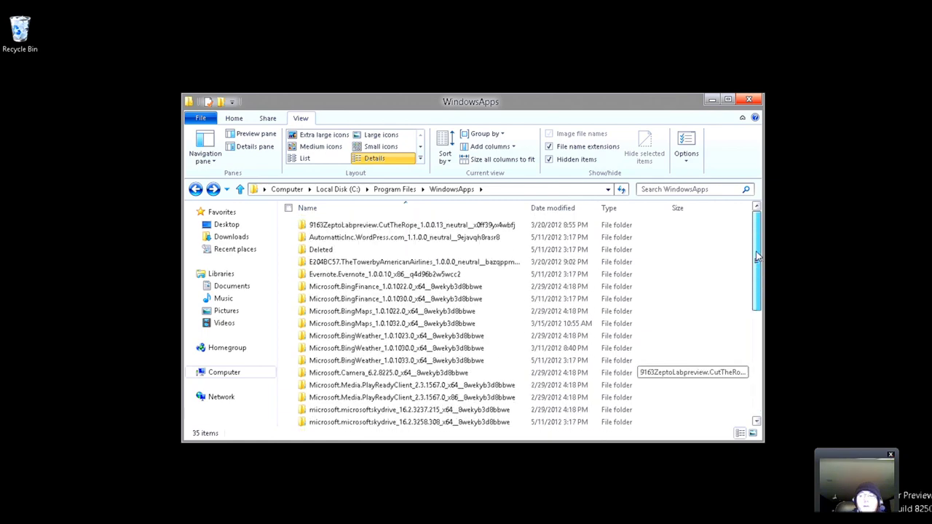
double_click(437, 227)
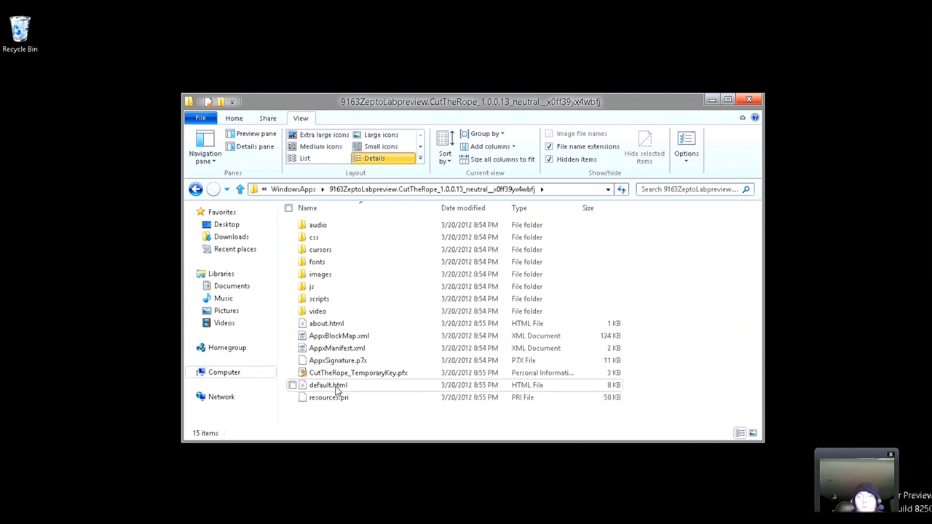
- Peek into CutTheRope's video folder, then return to the WindowsApps folder
double_click(319, 311)
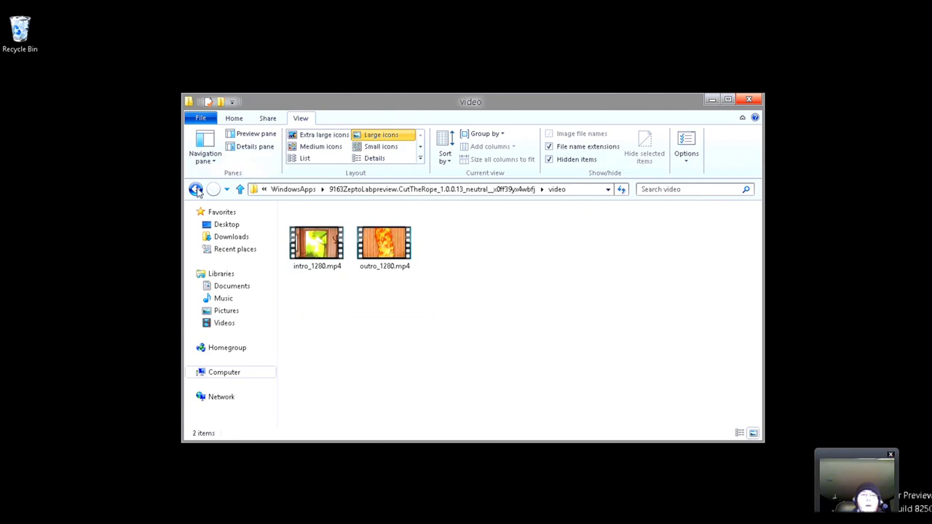
left_click(195, 189)
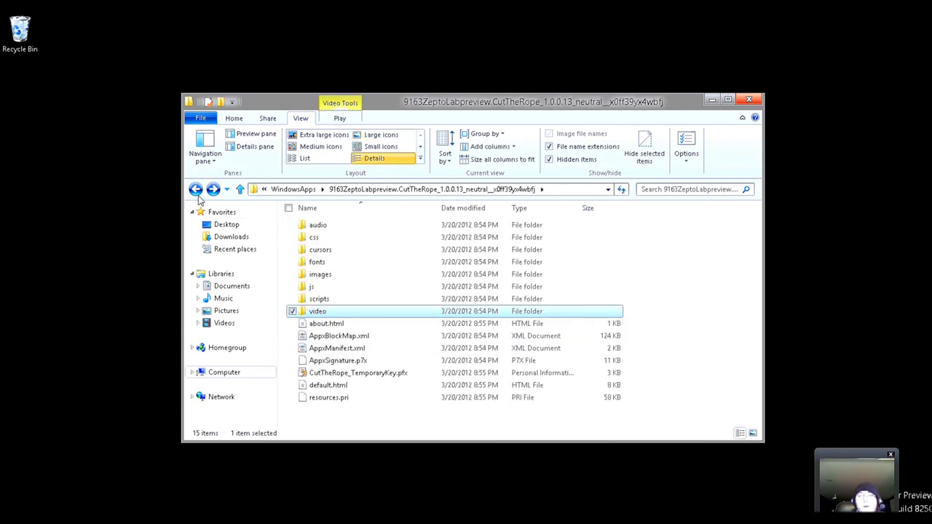
left_click(195, 189)
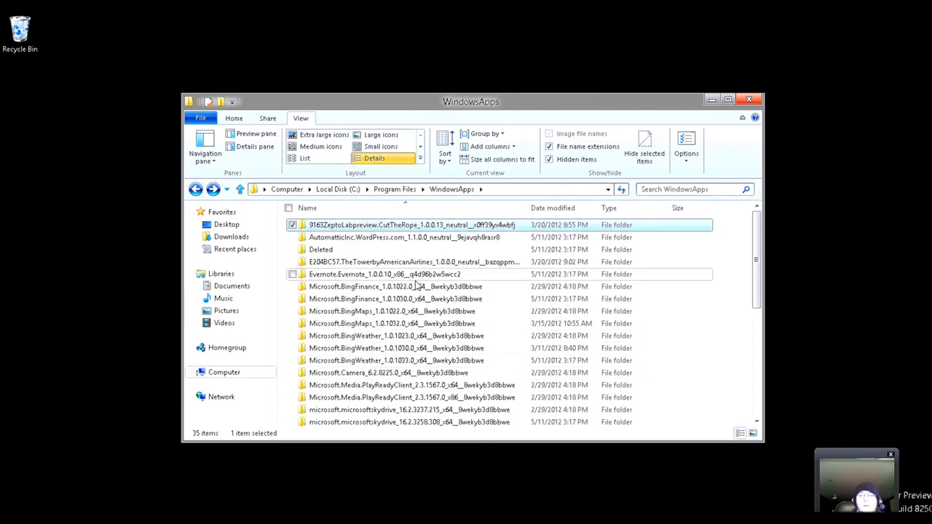
- Open TheTowerbyAmericanAirlines' html folder and read homePage.html in Notepad to the closing html tag
left_click(396, 264)
double_click(396, 264)
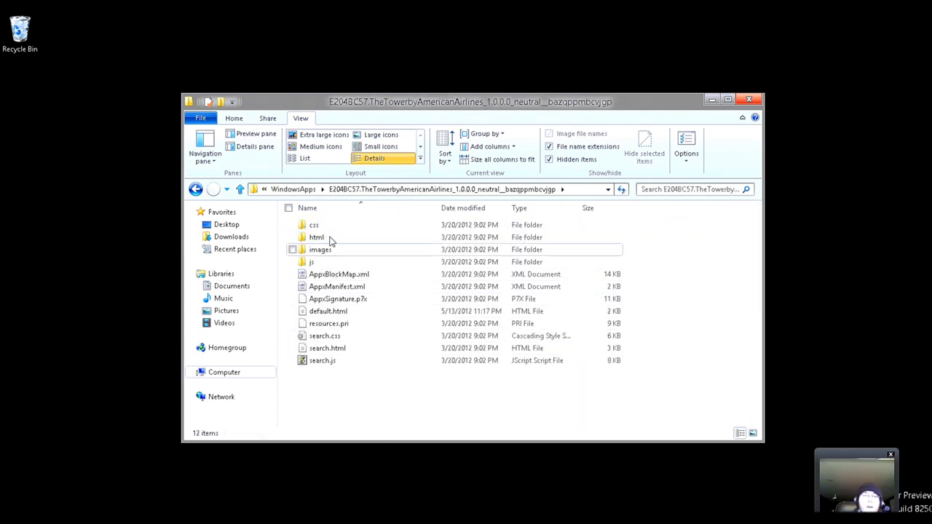
double_click(328, 237)
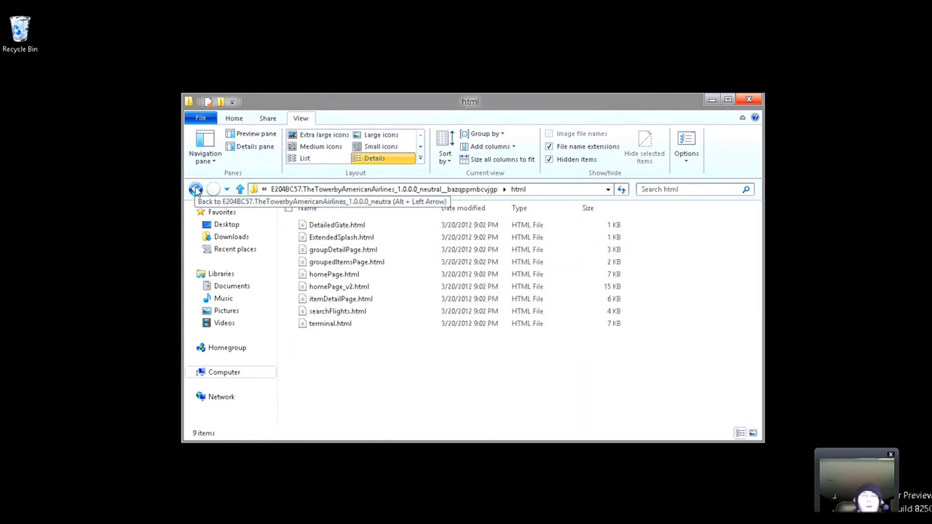
right_click(357, 280)
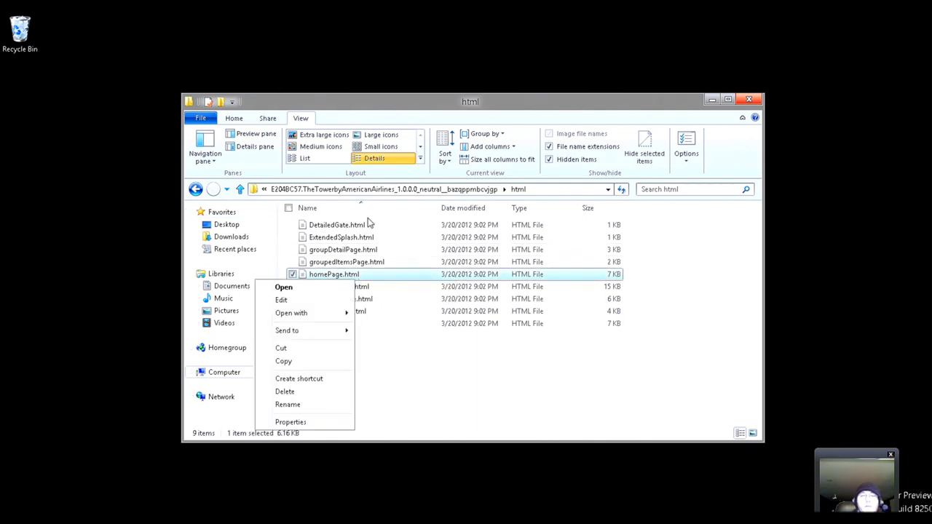
left_click(328, 301)
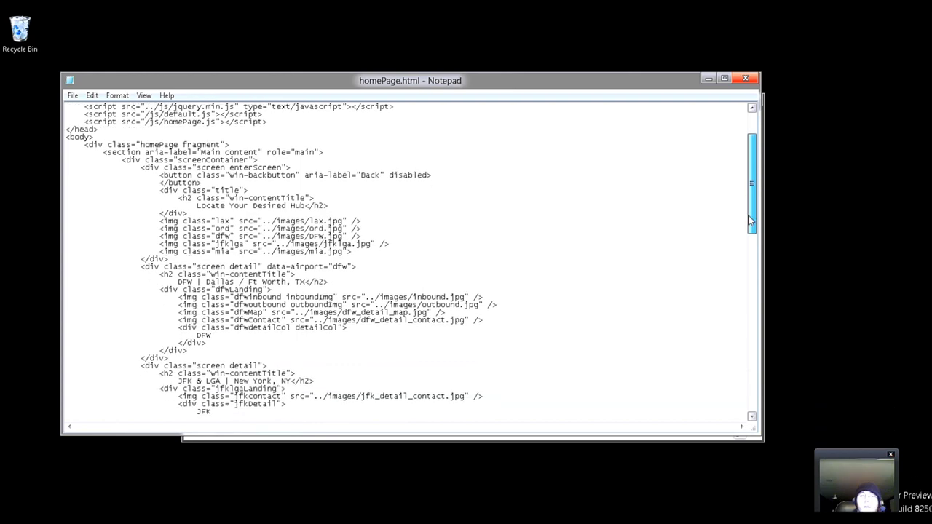
left_click_drag(754, 188, 737, 410)
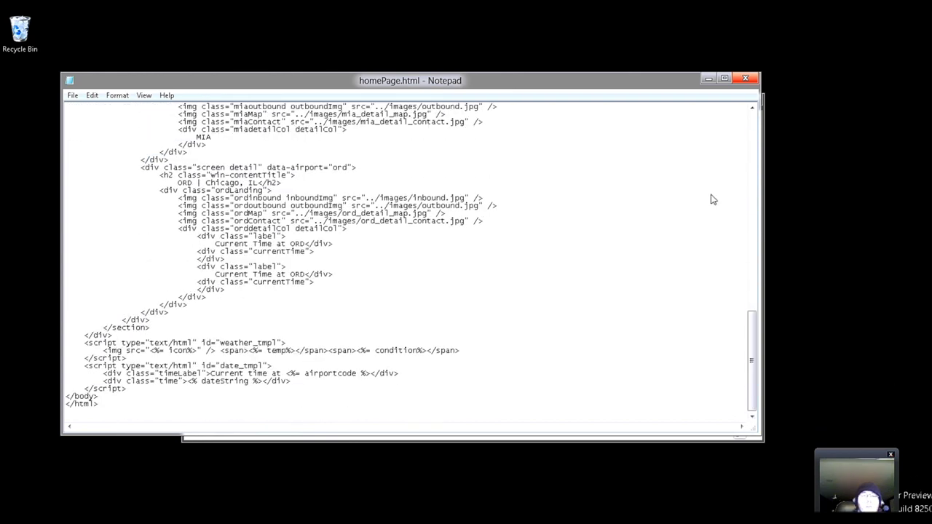
- Close Notepad's homePage.html window, returning to the Tower app's html folder listing
left_click(746, 79)
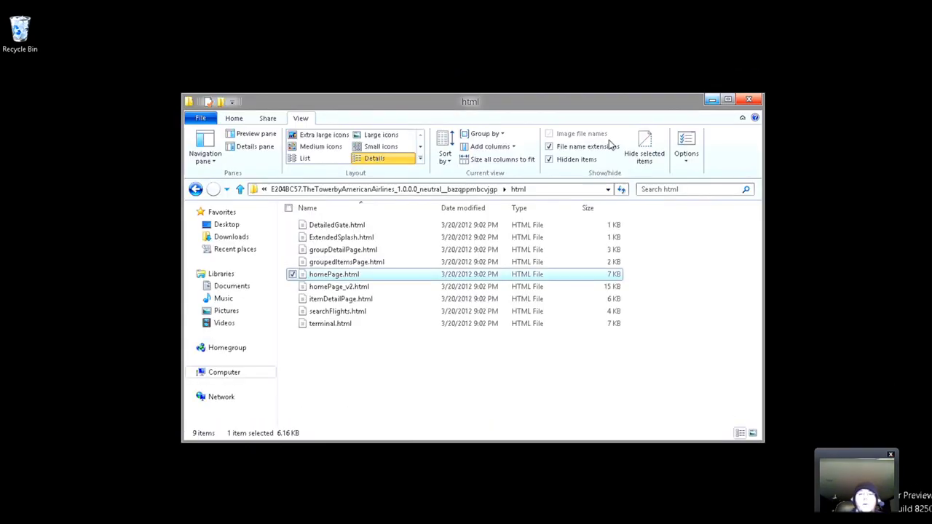